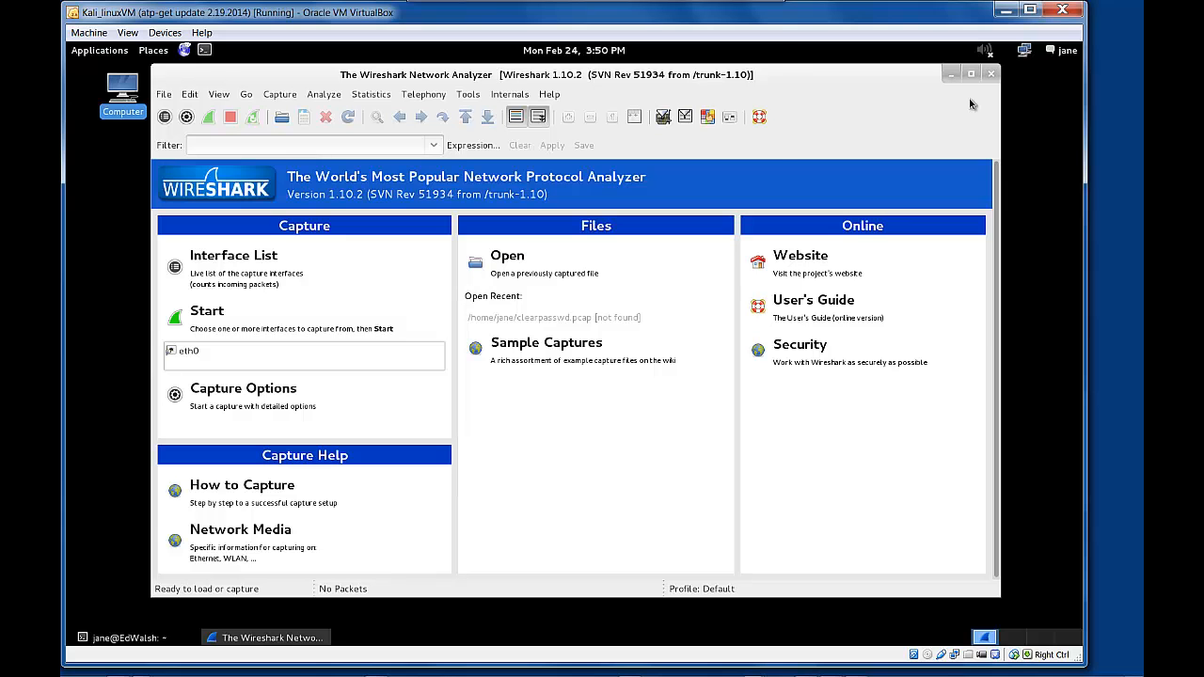
Open the capture options from the capture interfaces list and enable capturing on eth0.
{"action": "left_click", "coordinate": [164, 117]}
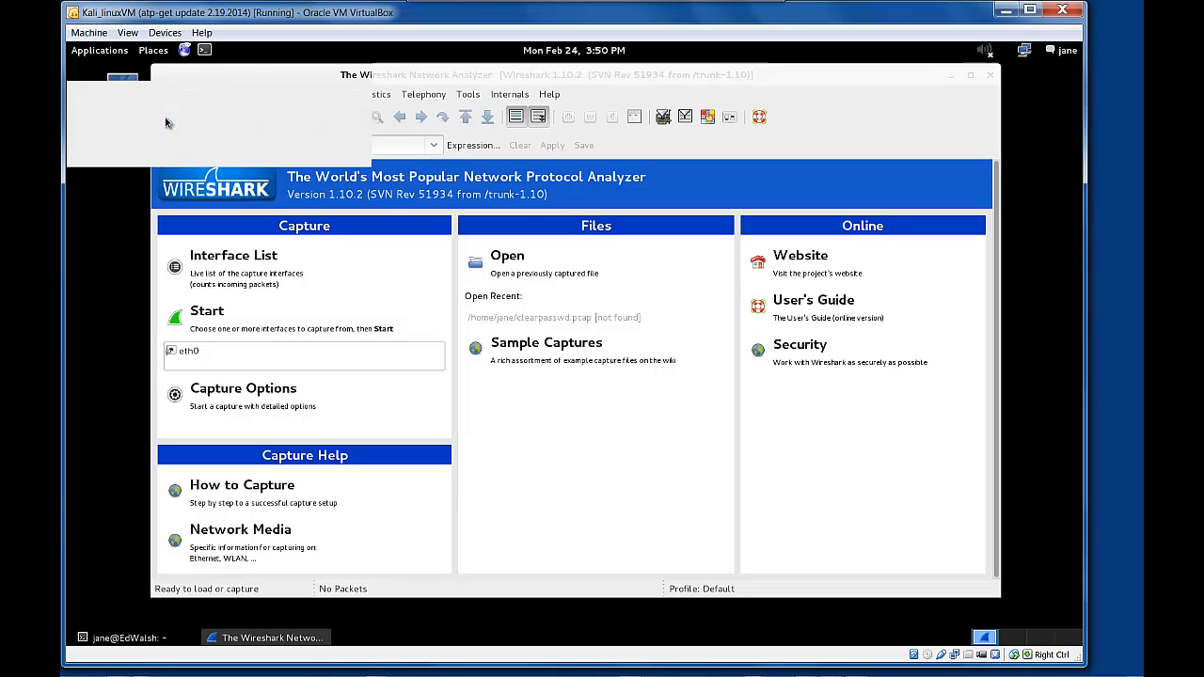
{"action": "left_click_drag", "start_coordinate": [238, 70], "coordinate": [376, 146]}
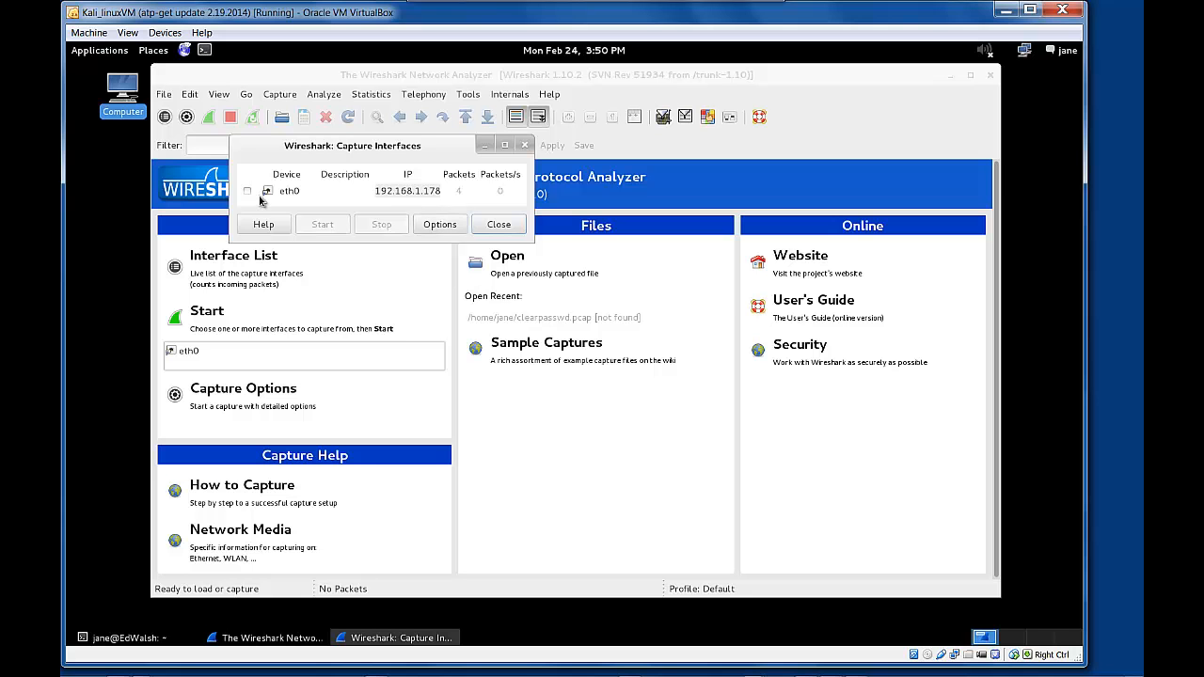
{"action": "left_click", "coordinate": [438, 225]}
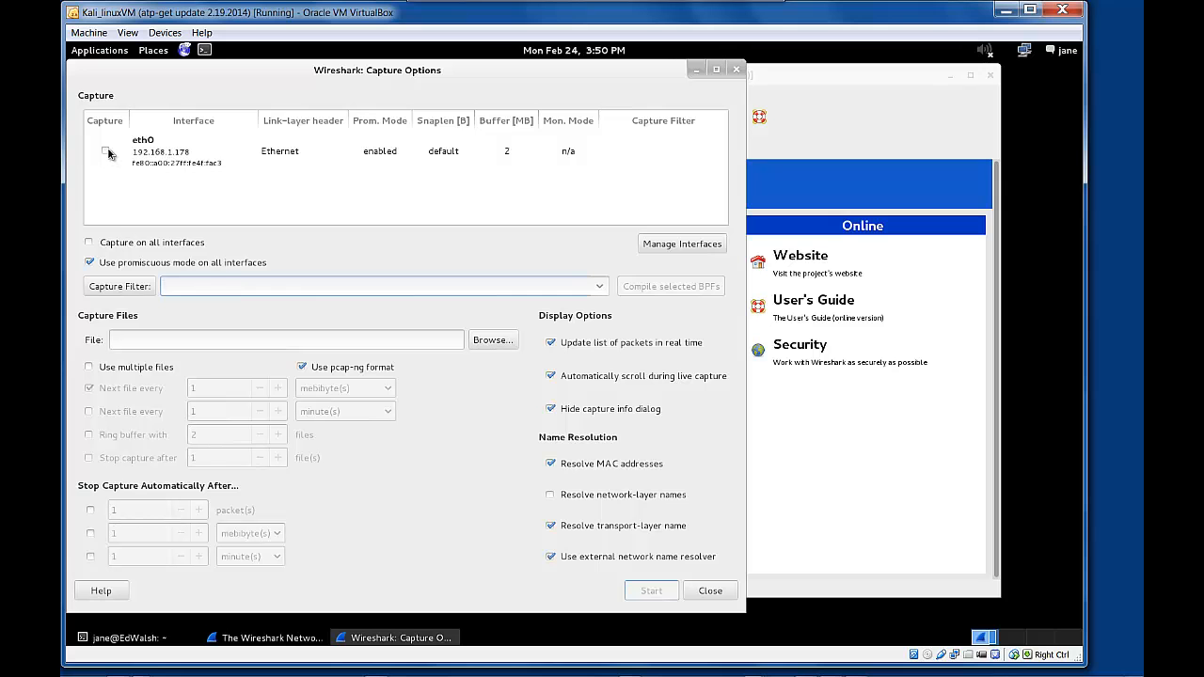
{"action": "left_click", "coordinate": [106, 152]}
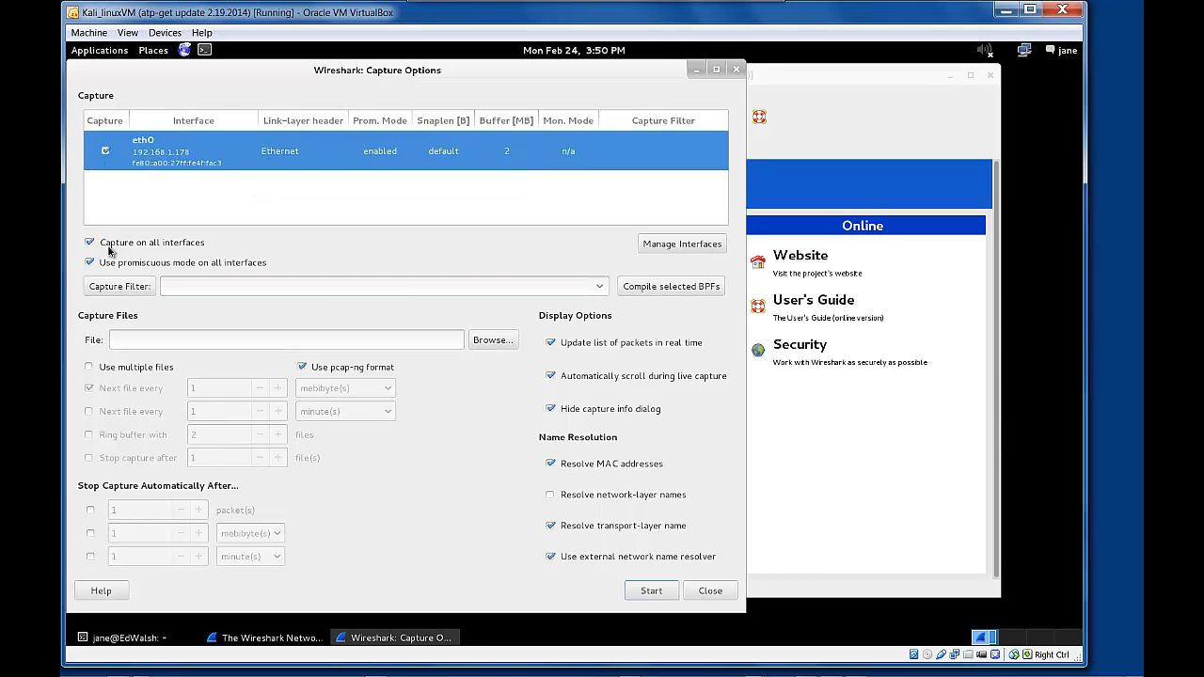
Review which local interfaces are hidden in the interface management, apply the list and close it.
{"action": "left_click", "coordinate": [649, 249]}
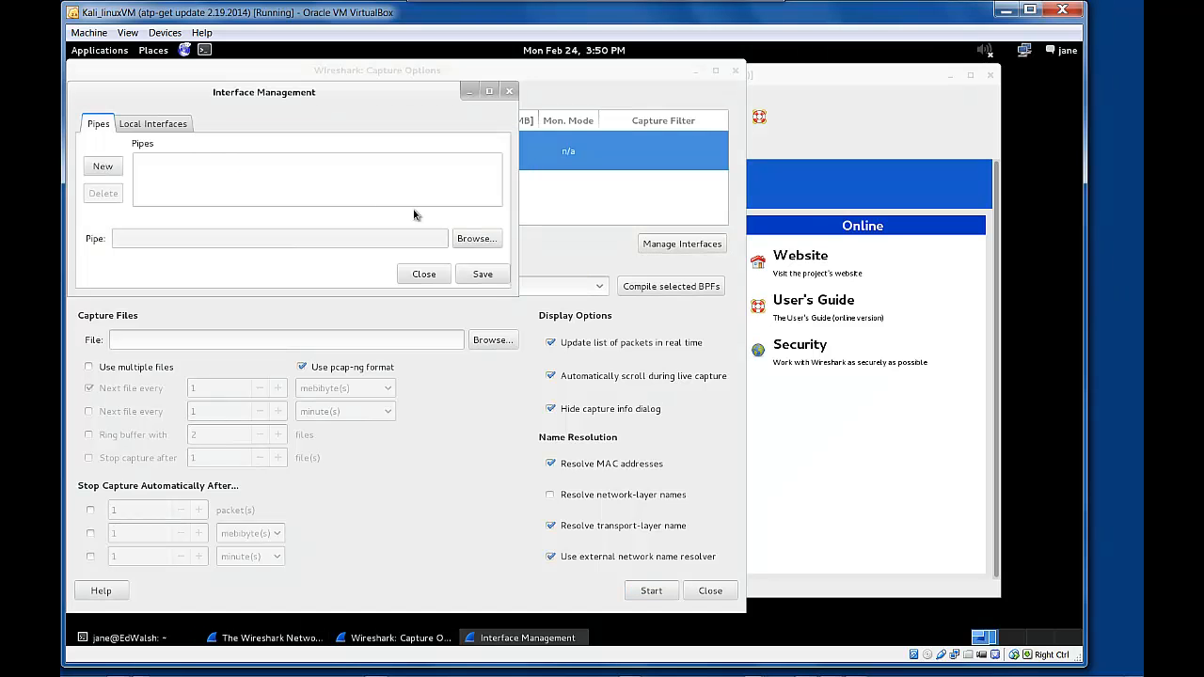
{"action": "left_click", "coordinate": [157, 124]}
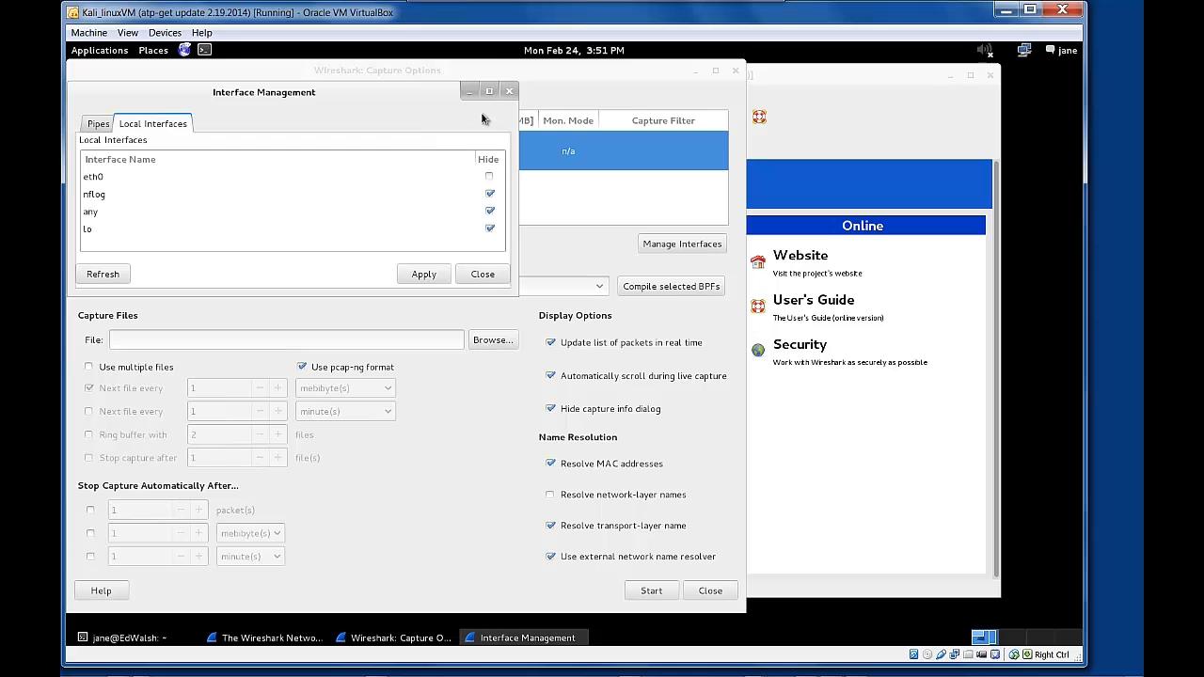
{"action": "left_click", "coordinate": [423, 274]}
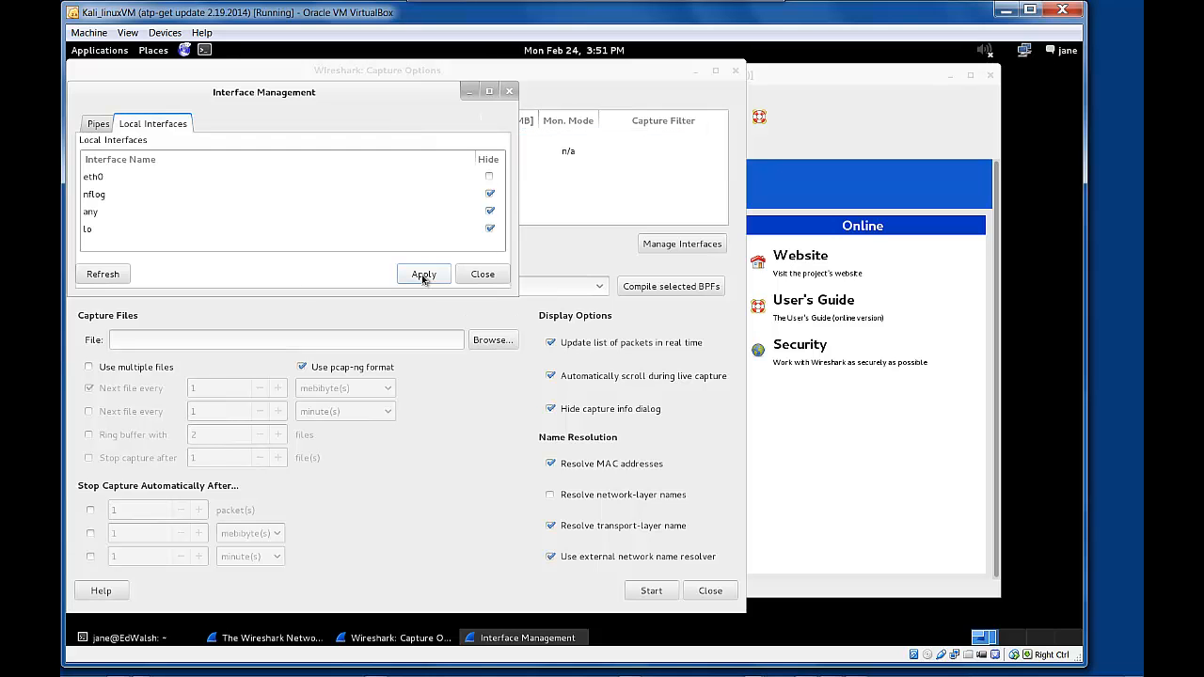
{"action": "left_click", "coordinate": [482, 273]}
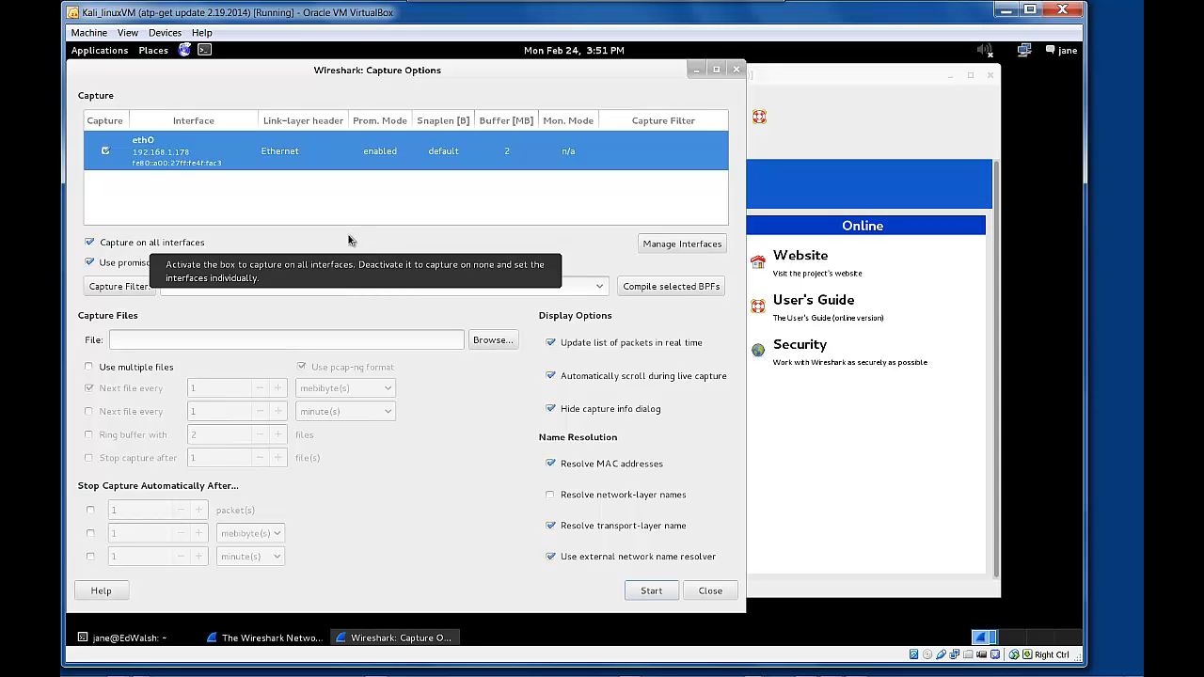
In the virtual machine's network settings, set the promiscuous mode of Adapter 1 to Allow VMs and accept.
{"action": "left_click", "coordinate": [97, 35]}
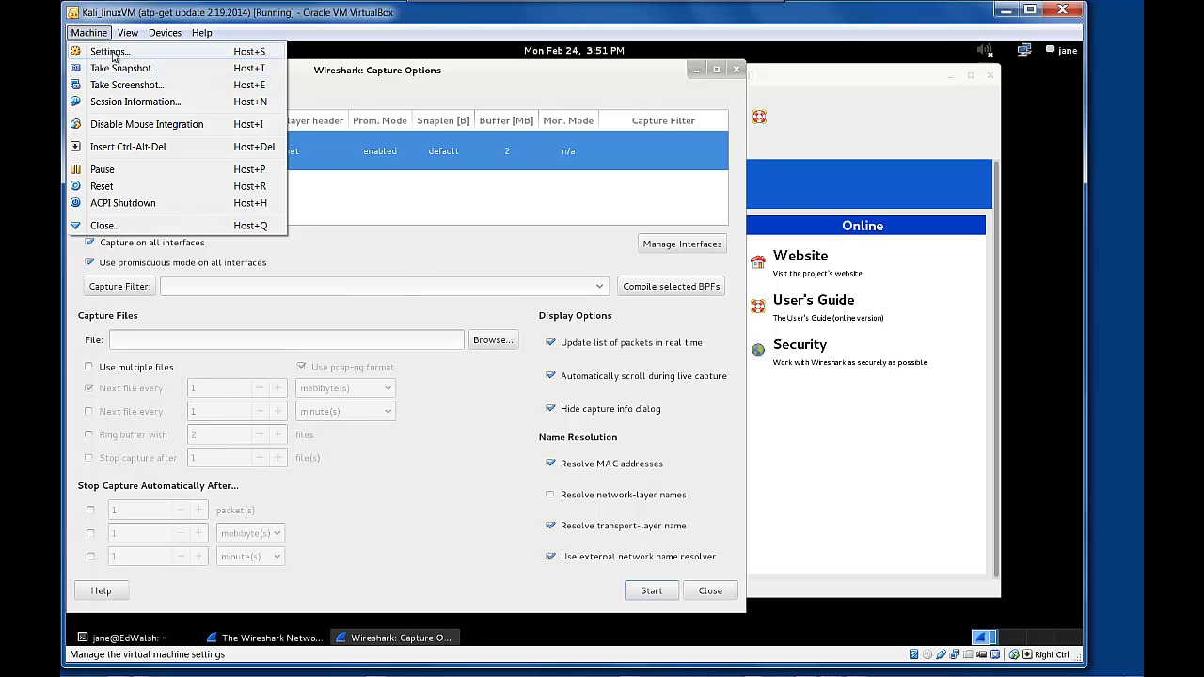
{"action": "left_click", "coordinate": [110, 53]}
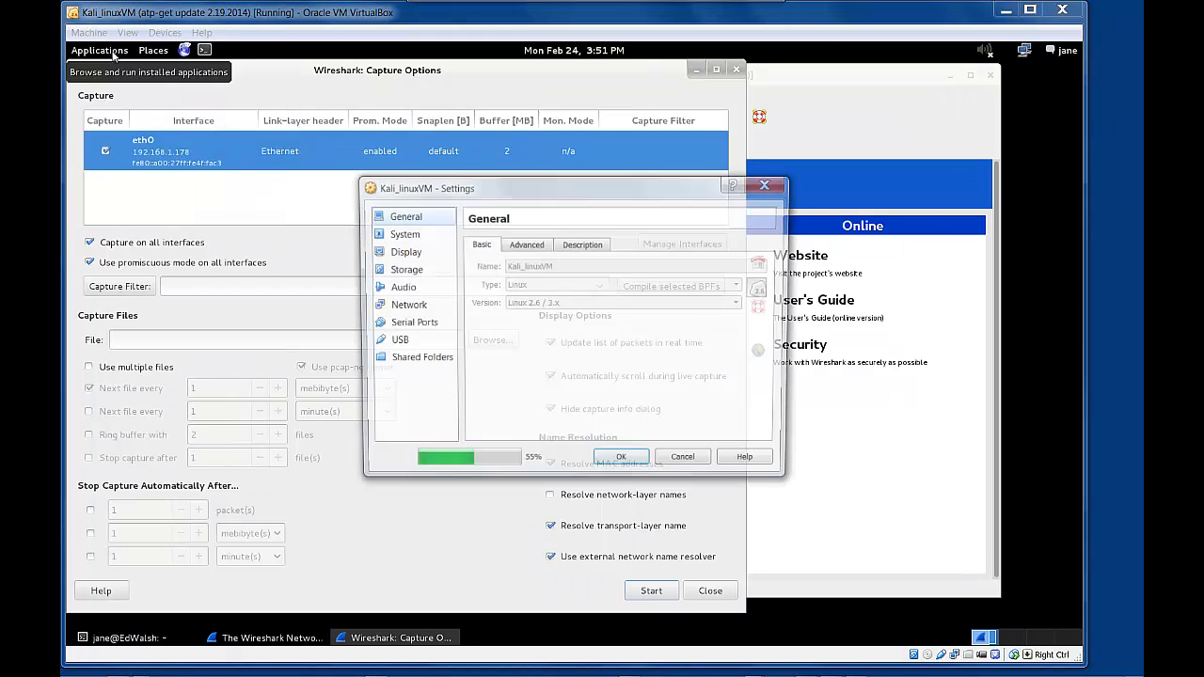
{"action": "left_click", "coordinate": [402, 305]}
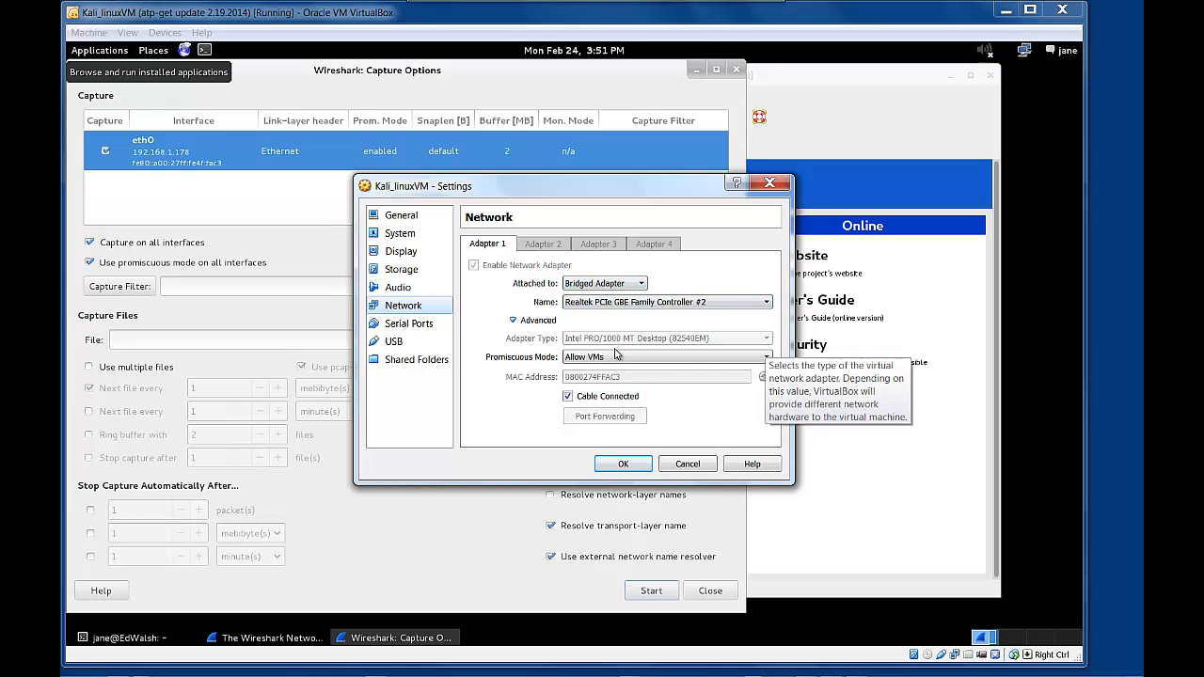
{"action": "left_click", "coordinate": [767, 360]}
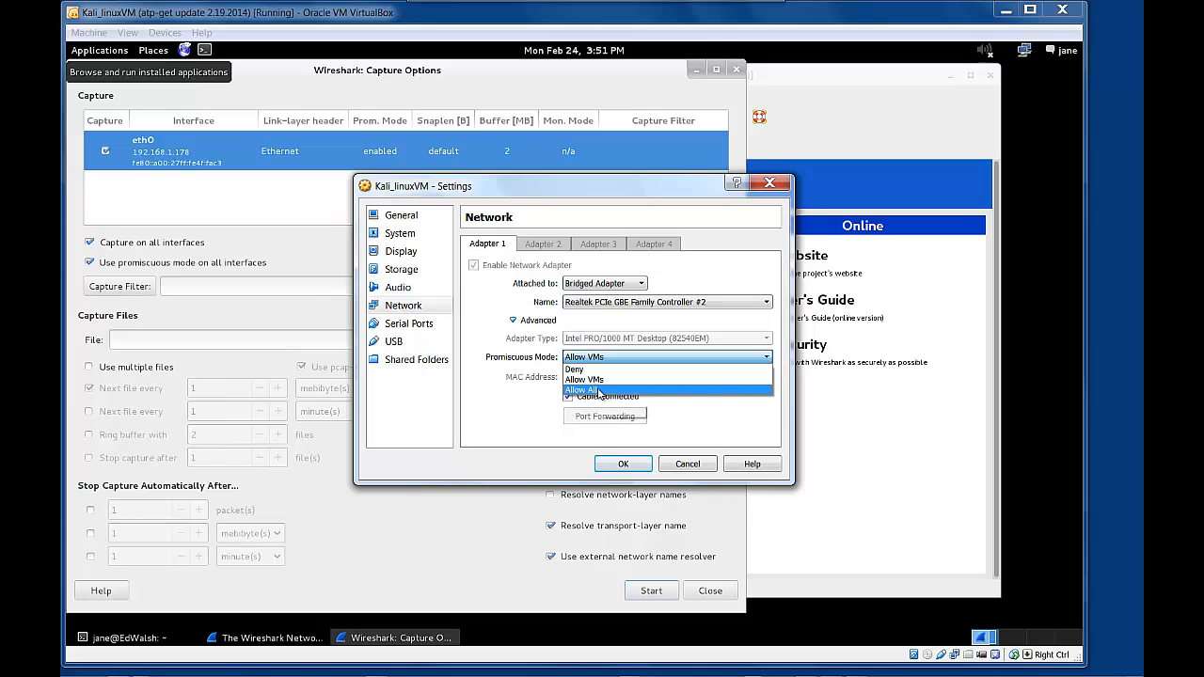
{"action": "left_click", "coordinate": [600, 370]}
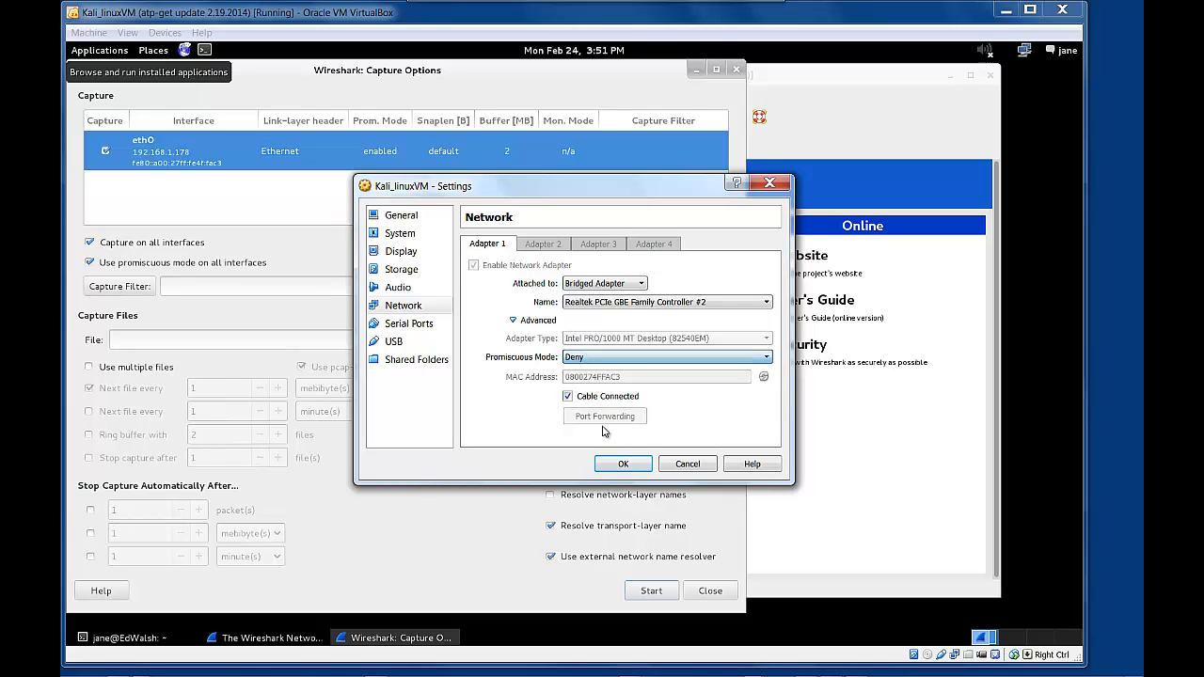
{"action": "left_click", "coordinate": [767, 358]}
{"action": "left_click", "coordinate": [600, 379]}
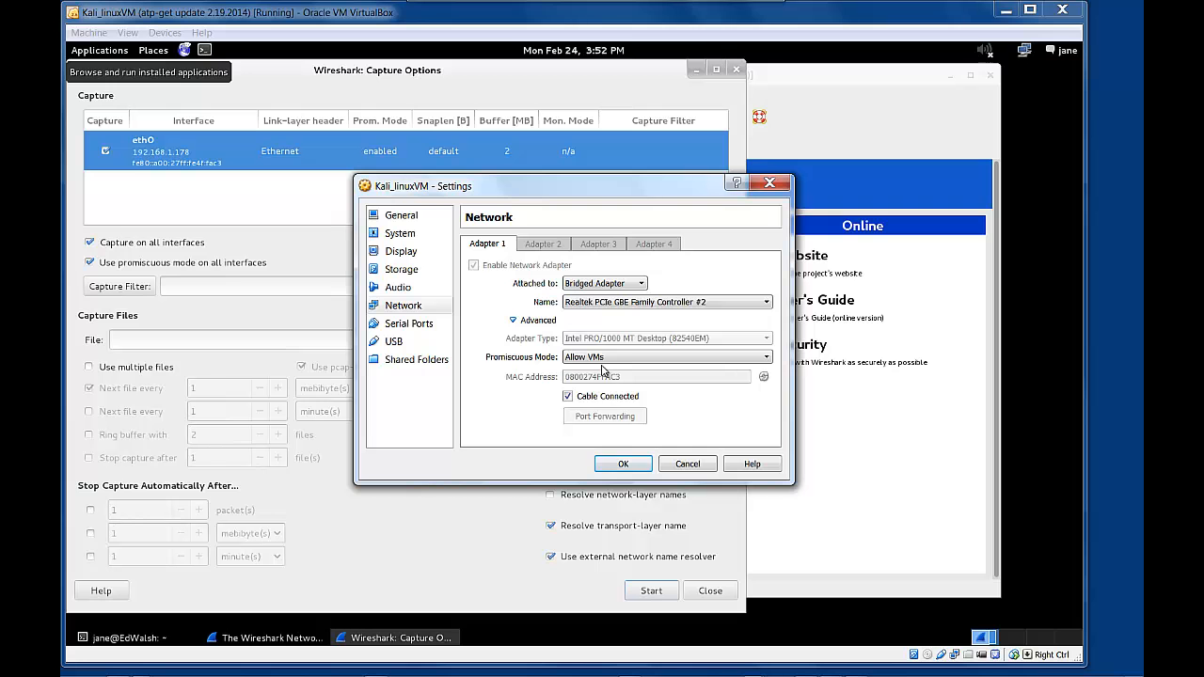
{"action": "left_click", "coordinate": [620, 465]}
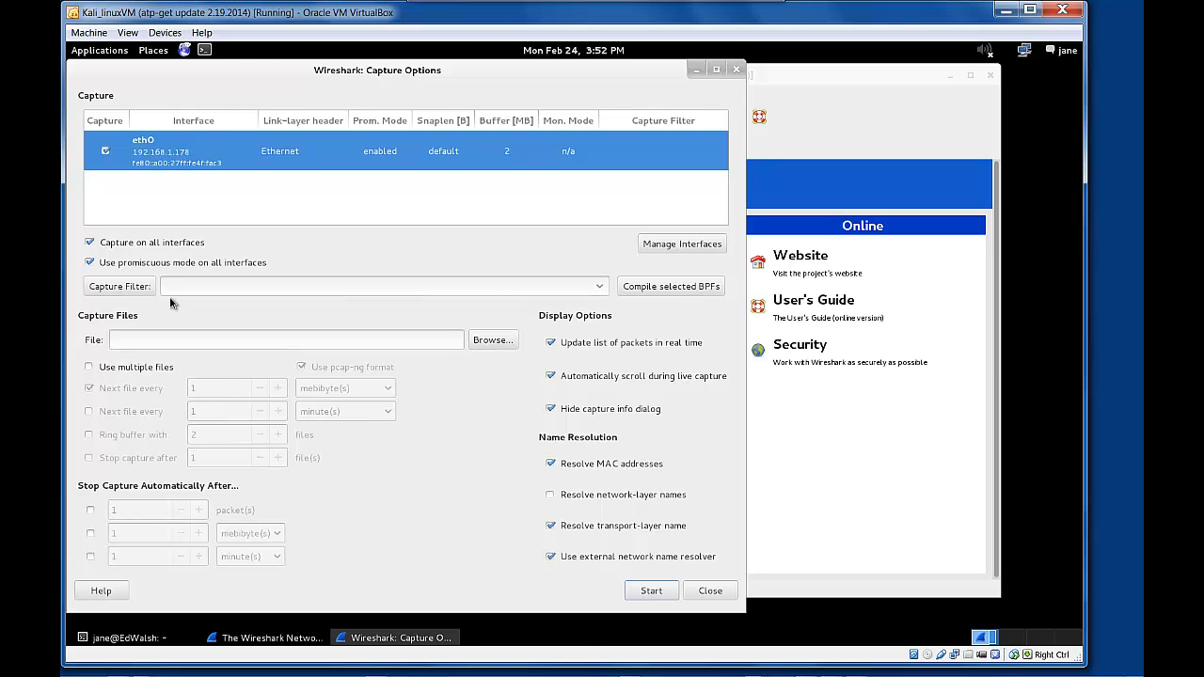
Open the capture filter list, select the Ethernet address 00:08:15:00:08:15 filter and examine its name and filter string.
{"action": "left_click", "coordinate": [141, 288]}
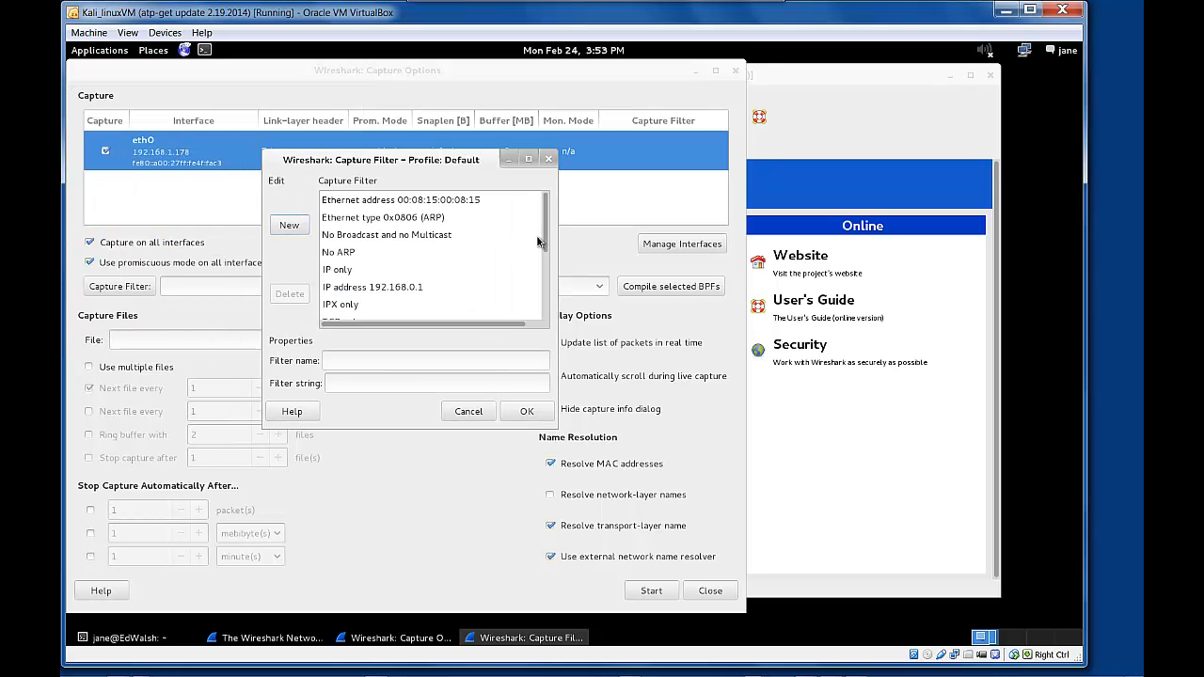
{"action": "mouse_move", "coordinate": [546, 202]}
{"action": "left_mouse_down"}
{"action": "mouse_move", "coordinate": [552, 310]}
{"action": "mouse_move", "coordinate": [547, 194]}
{"action": "left_mouse_up"}
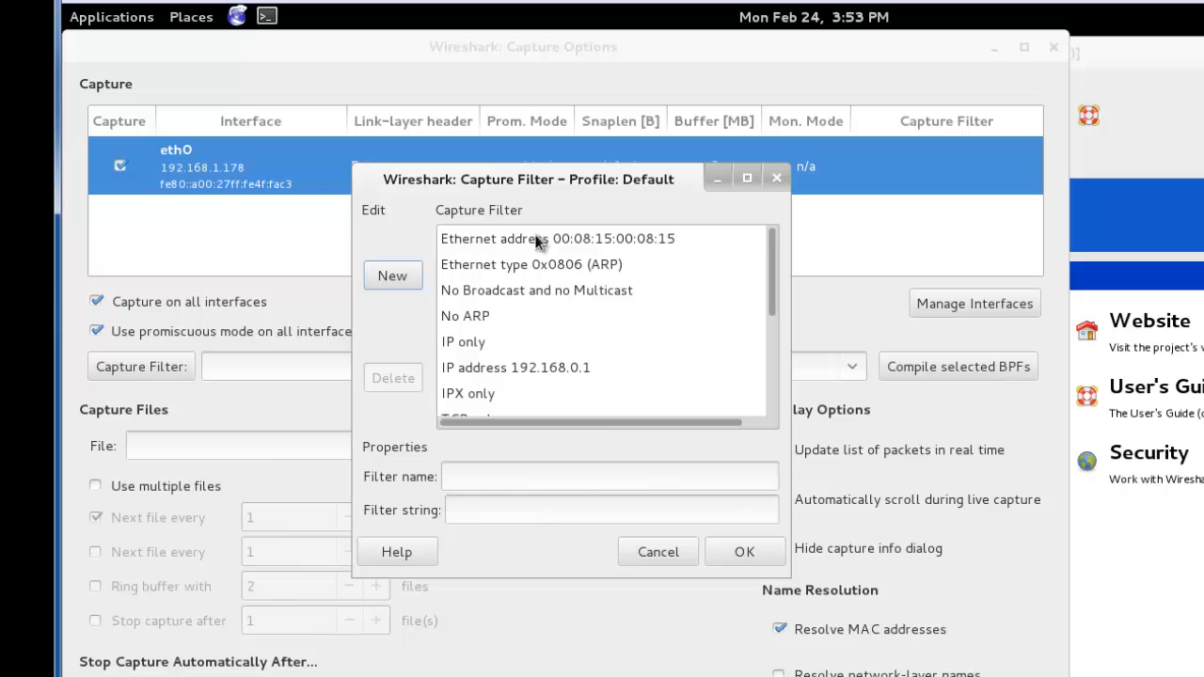
{"action": "left_click", "coordinate": [388, 202]}
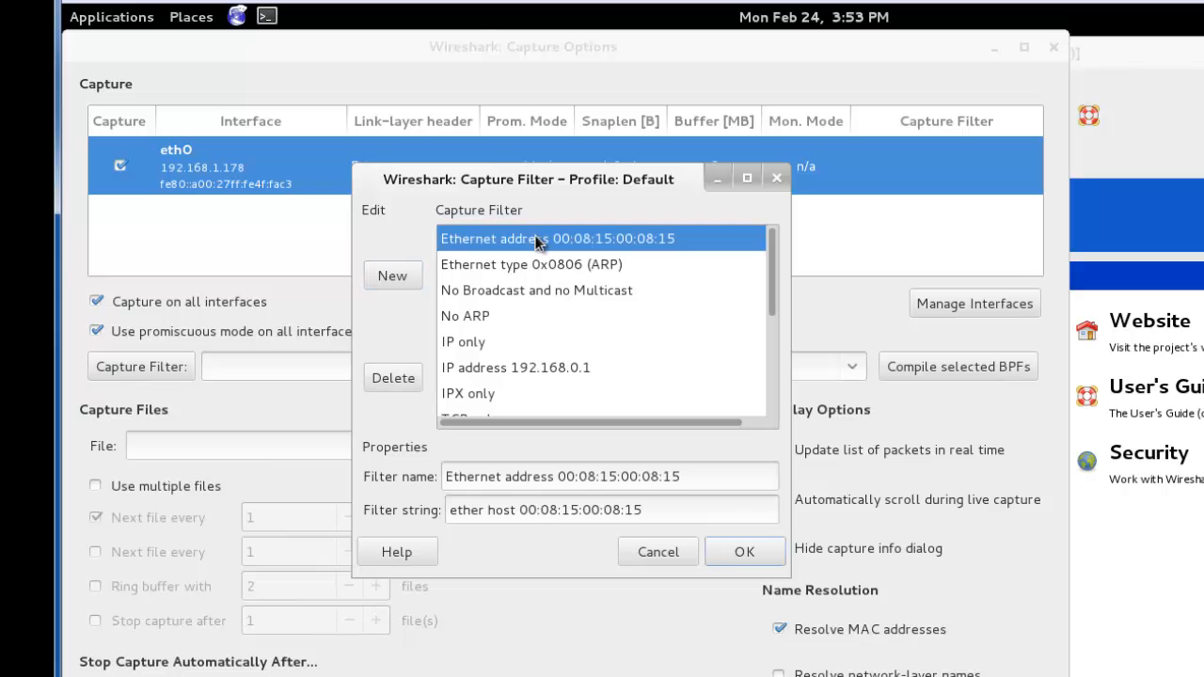
{"action": "left_click_drag", "start_coordinate": [685, 476], "coordinate": [382, 458]}
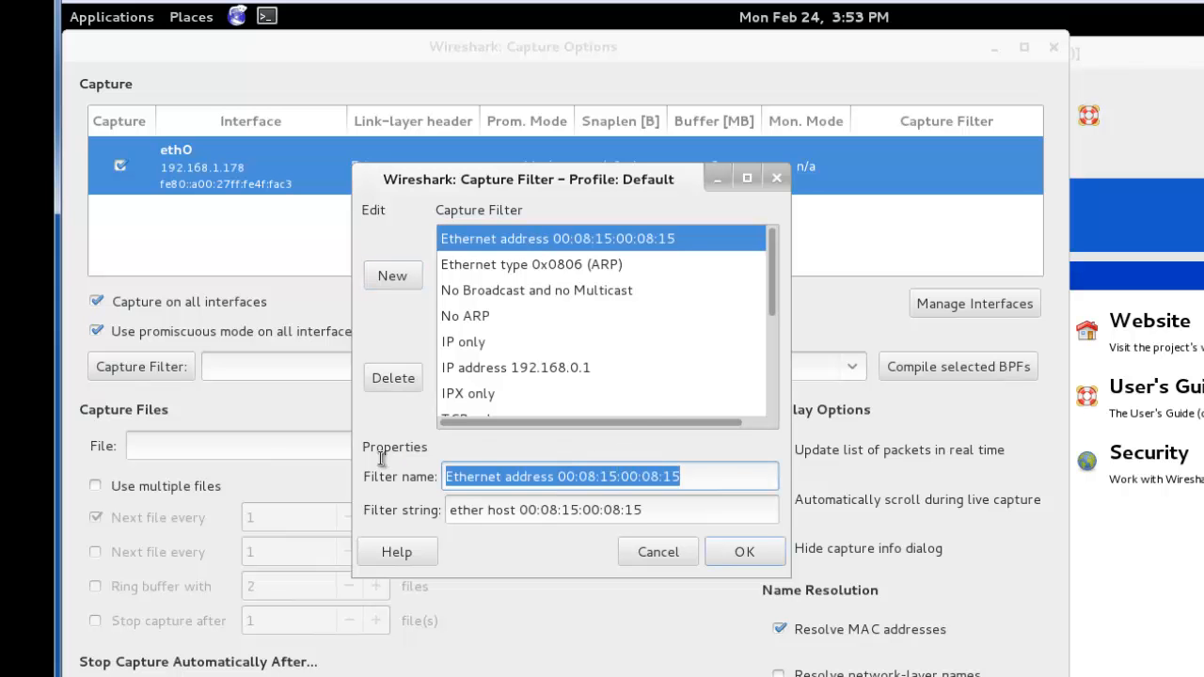
{"action": "left_click_drag", "start_coordinate": [663, 513], "coordinate": [419, 508]}
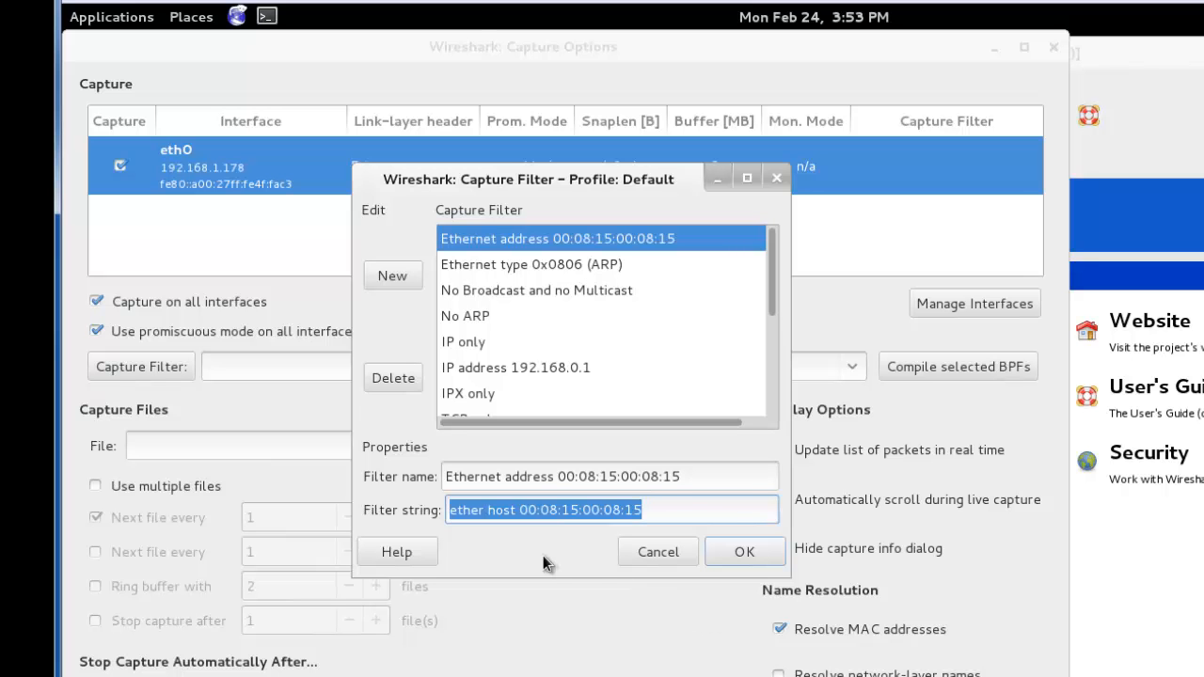
{"action": "left_click", "coordinate": [688, 477]}
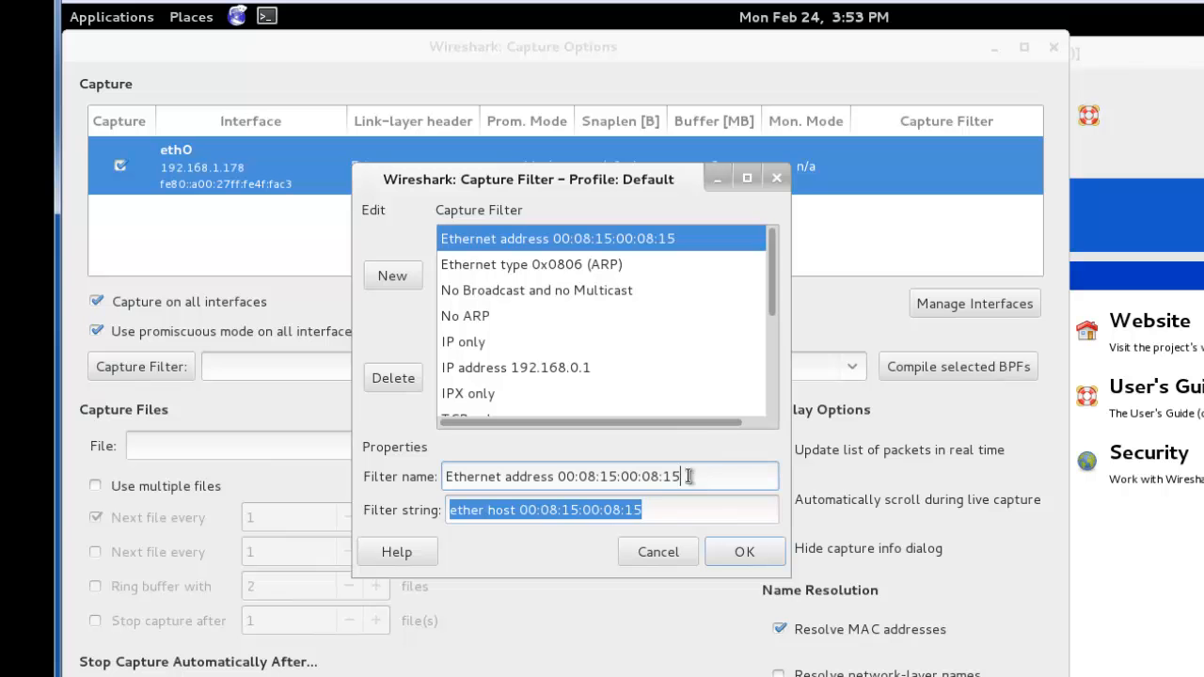
{"action": "left_click_drag", "start_coordinate": [687, 477], "coordinate": [557, 477]}
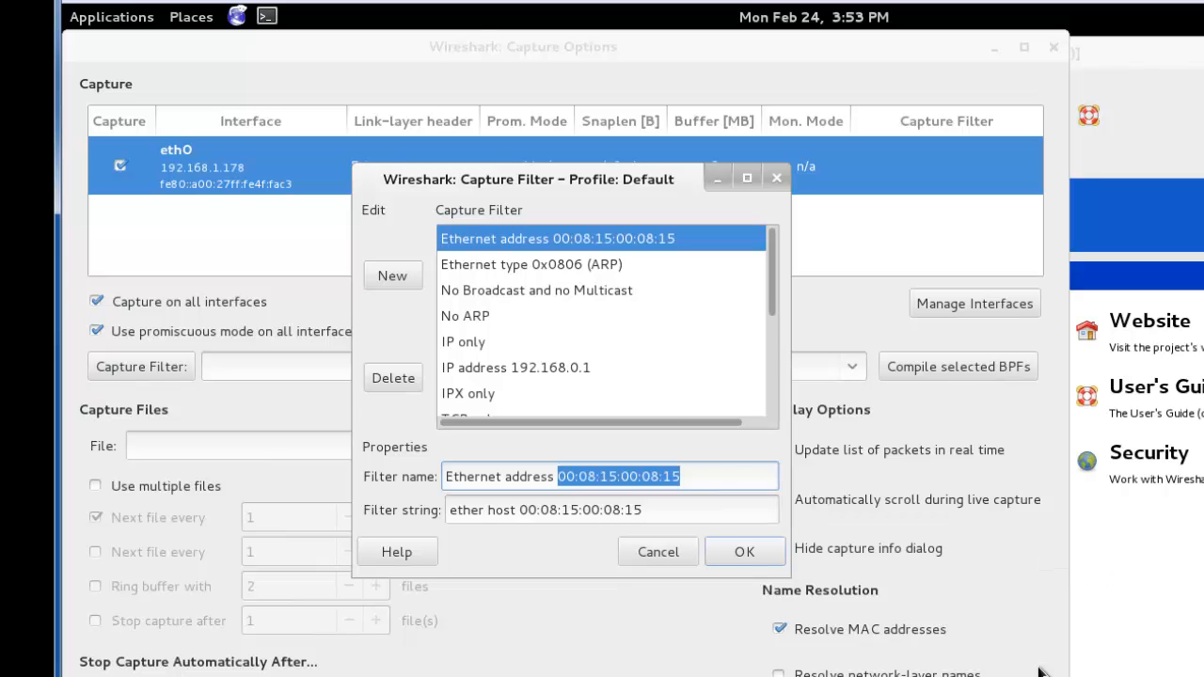
{"action": "left_click", "coordinate": [725, 475]}
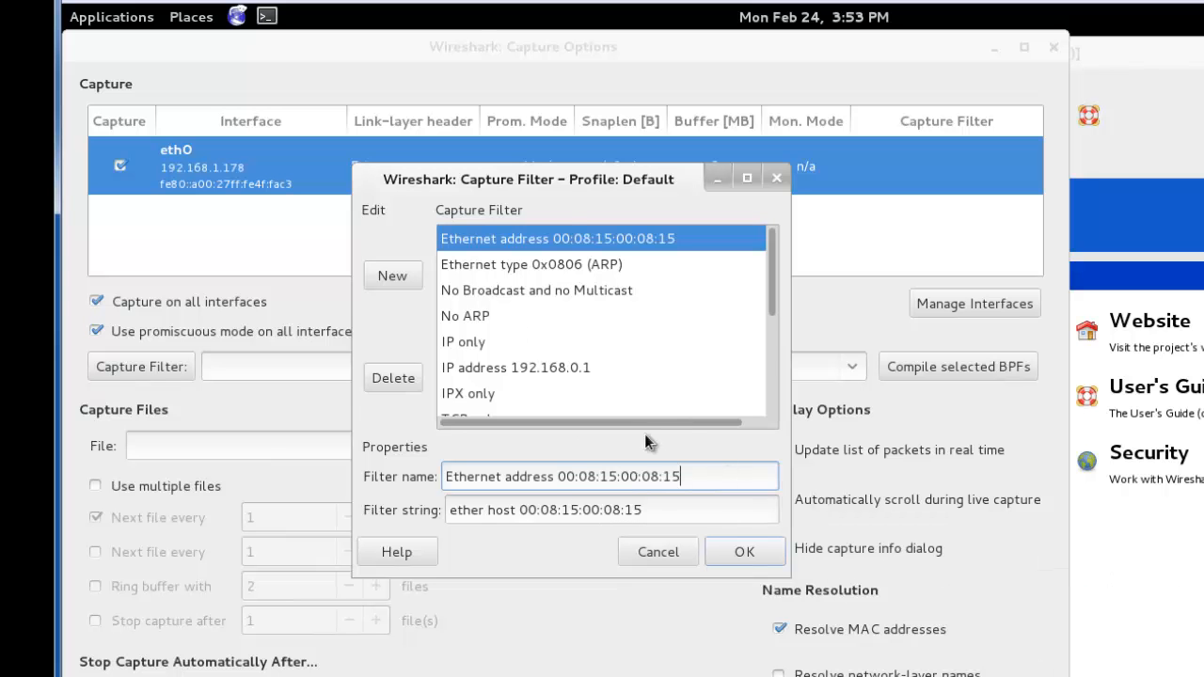
Create a new capture filter based on the selected Ethernet address filter and name it MyMac.
{"action": "left_click", "coordinate": [395, 275]}
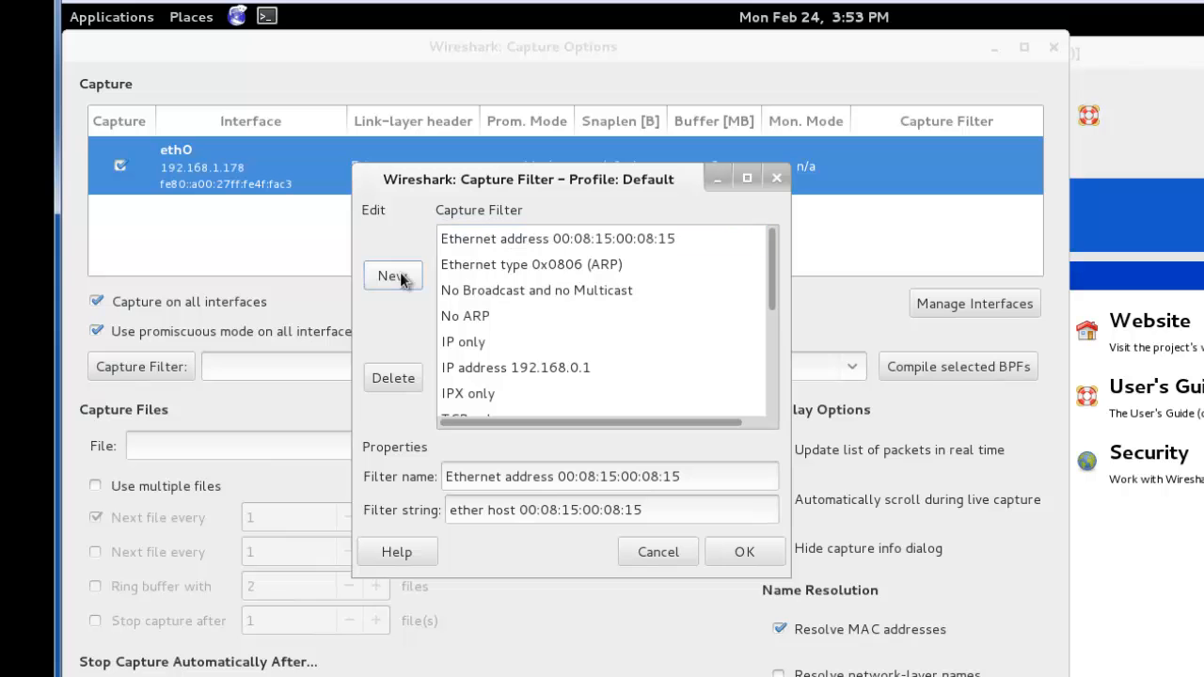
{"action": "left_click_drag", "start_coordinate": [773, 297], "coordinate": [773, 397]}
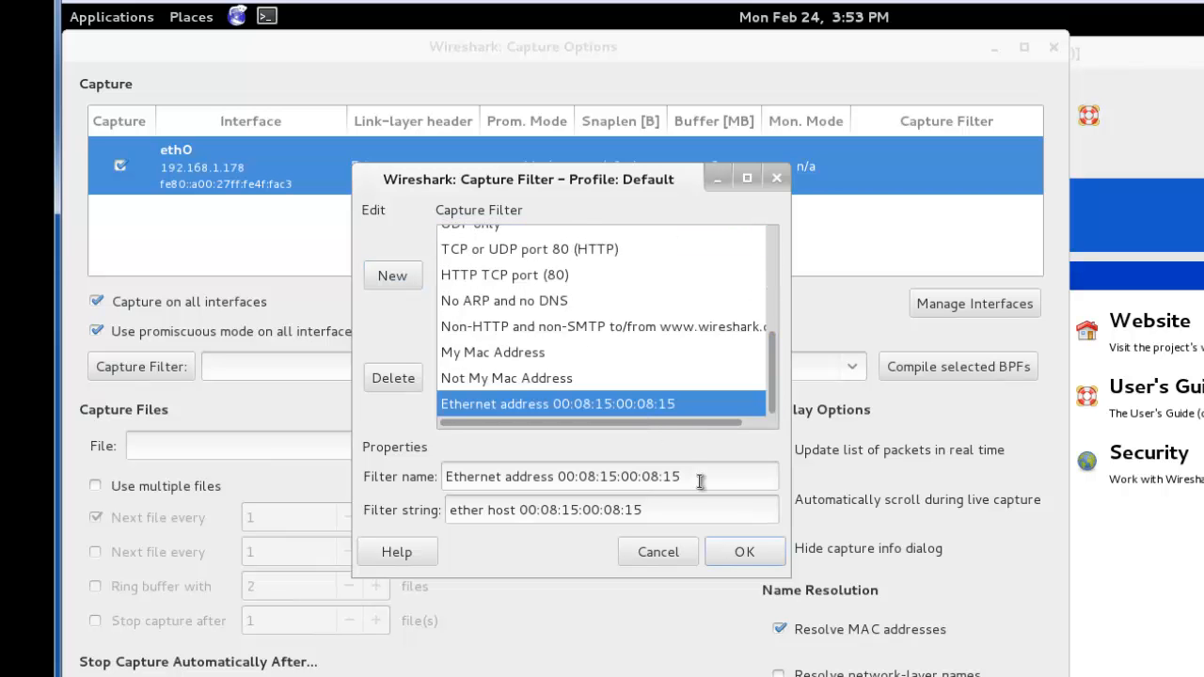
{"action": "left_click_drag", "start_coordinate": [702, 481], "coordinate": [348, 470]}
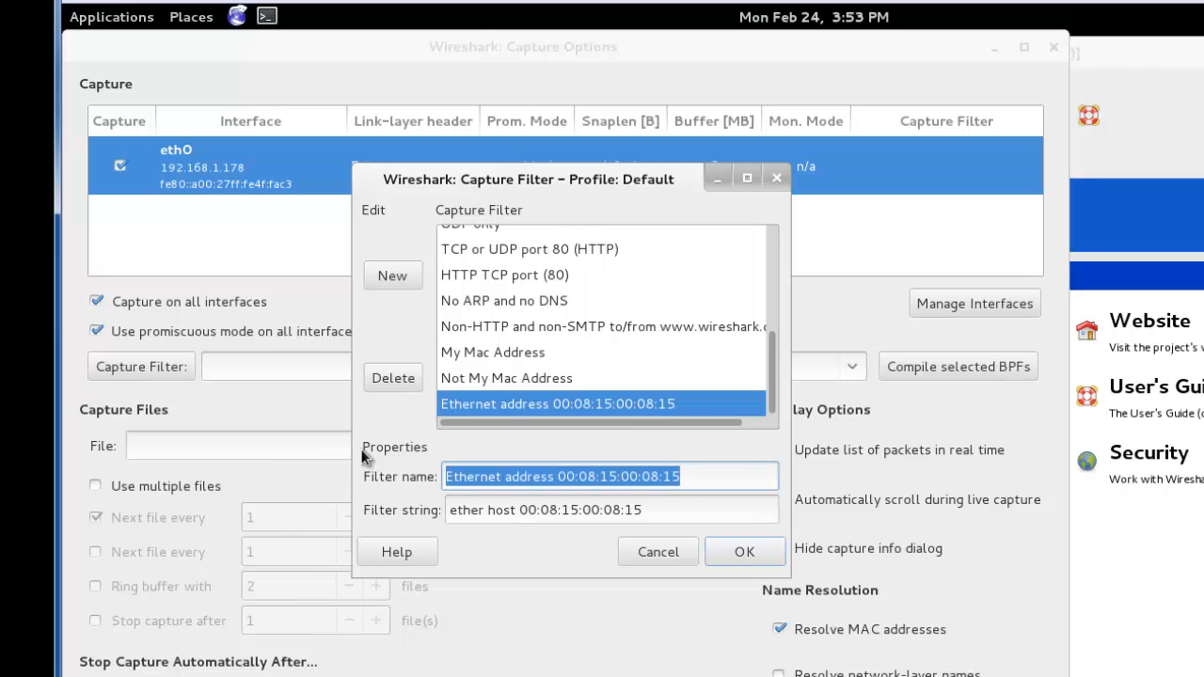
{"action": "type", "text": "MY"}
{"action": "key", "text": "BackSpace"}
{"action": "type", "text": "y"}
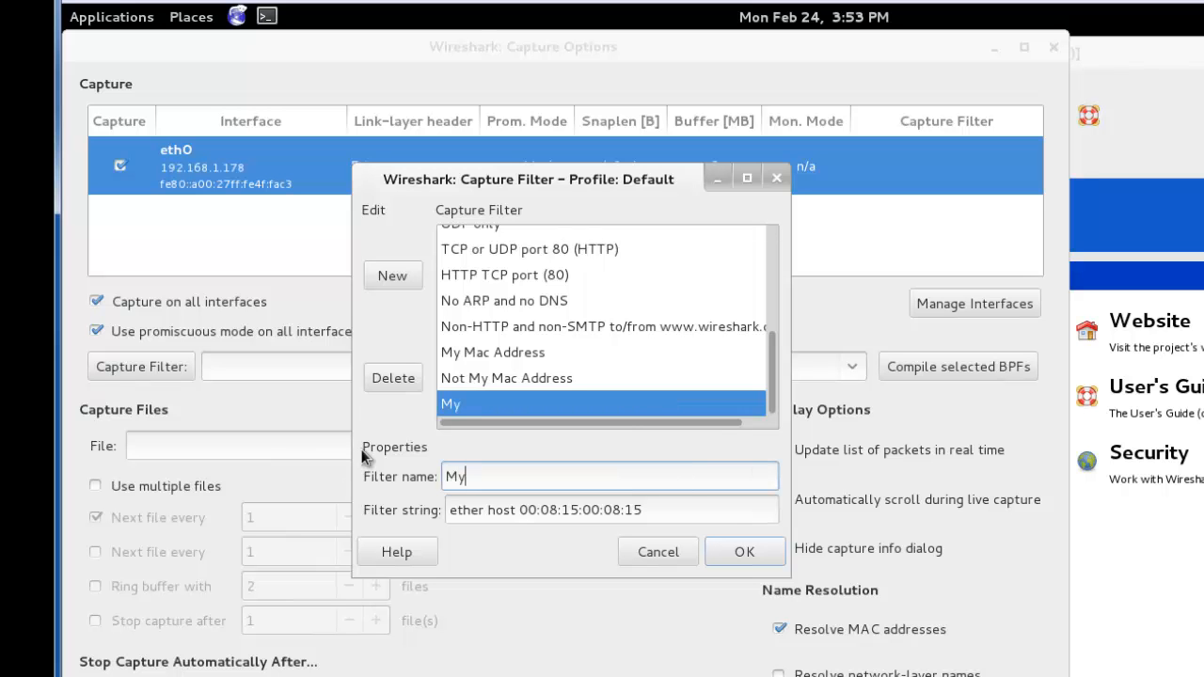
{"action": "type", "text": "Mac"}
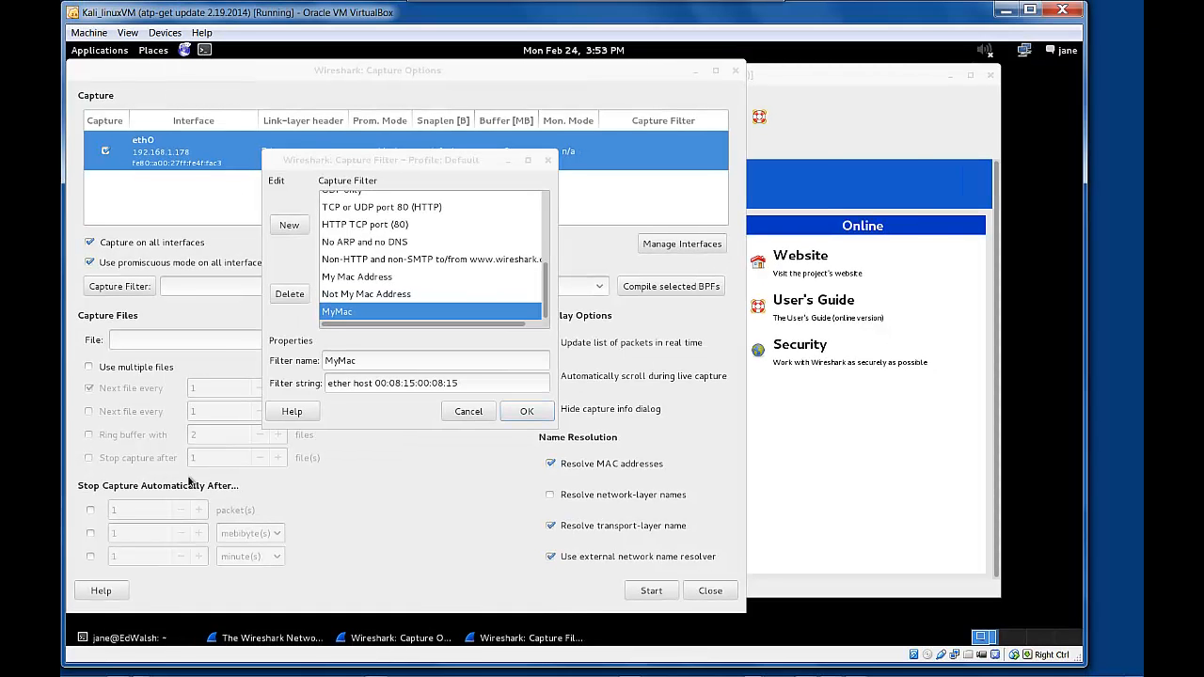
Switch to the terminal and try to show the network configuration with ifconfig.
{"action": "left_click", "coordinate": [133, 639]}
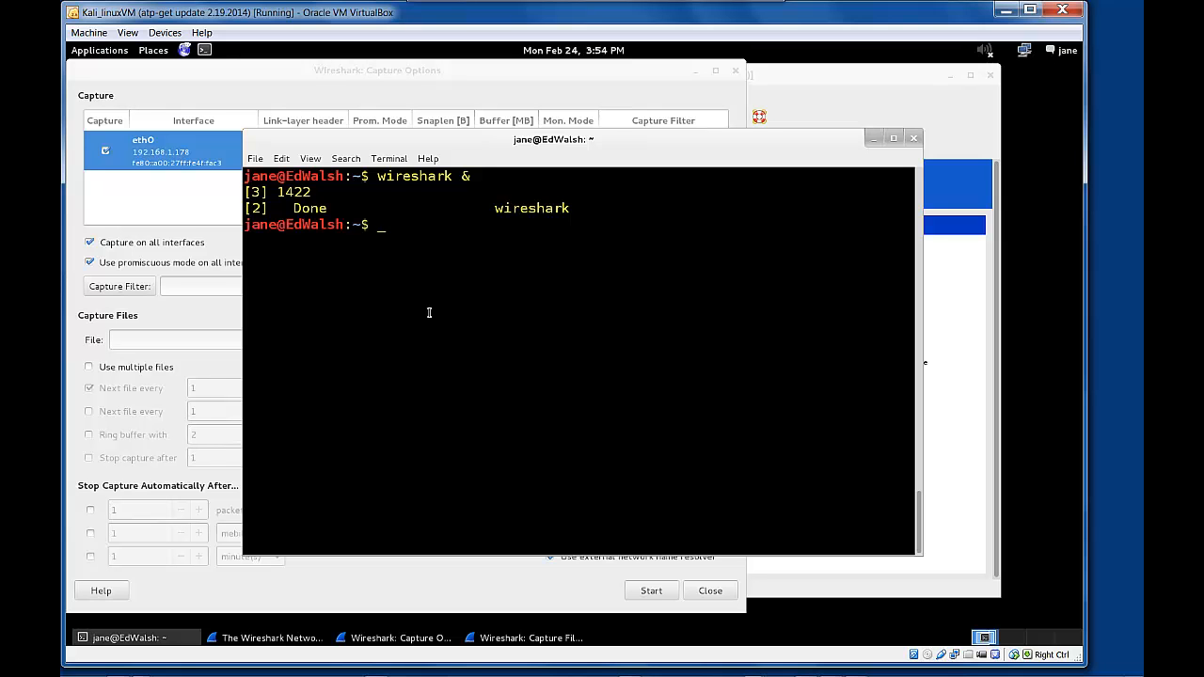
{"action": "type", "text": "ifconfig"}
{"action": "key", "text": "Return"}
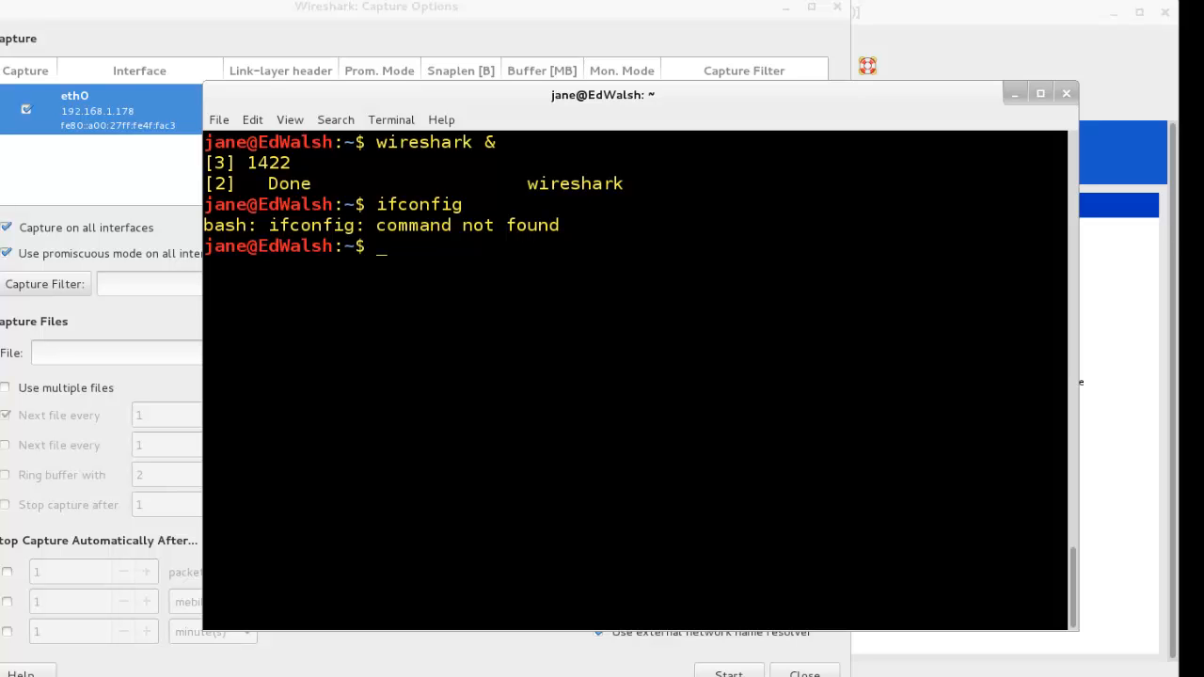
Run ifconfig by its full path, /sbin/ifconfig, to show the network interface details.
{"action": "type", "text": "/bn"}
{"action": "key", "text": "BackSpace"}
{"action": "key", "text": "BackSpace"}
{"action": "type", "text": "sin"}
{"action": "key", "text": "BackSpace"}
{"action": "key", "text": "BackSpace"}
{"action": "type", "text": "bing"}
{"action": "key", "text": "BackSpace"}
{"action": "type", "text": "/ij"}
{"action": "key", "text": "BackSpace"}
{"action": "type", "text": "fcon"}
{"action": "key", "text": "Tab"}
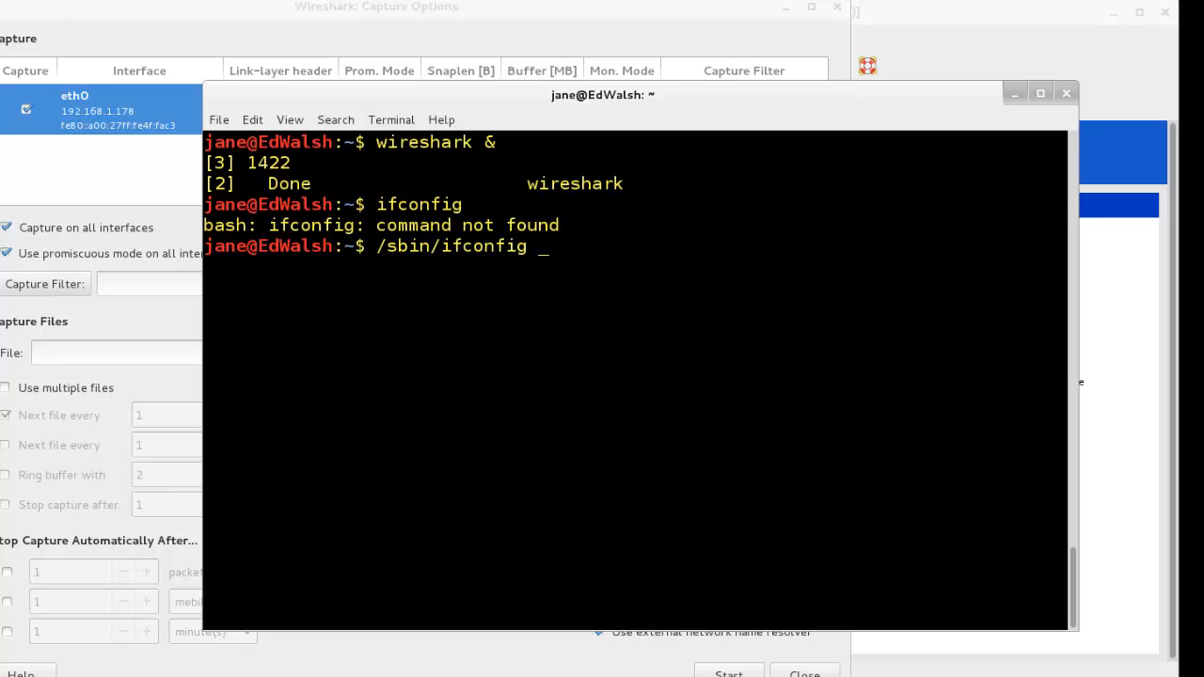
{"action": "key", "text": "Return"}
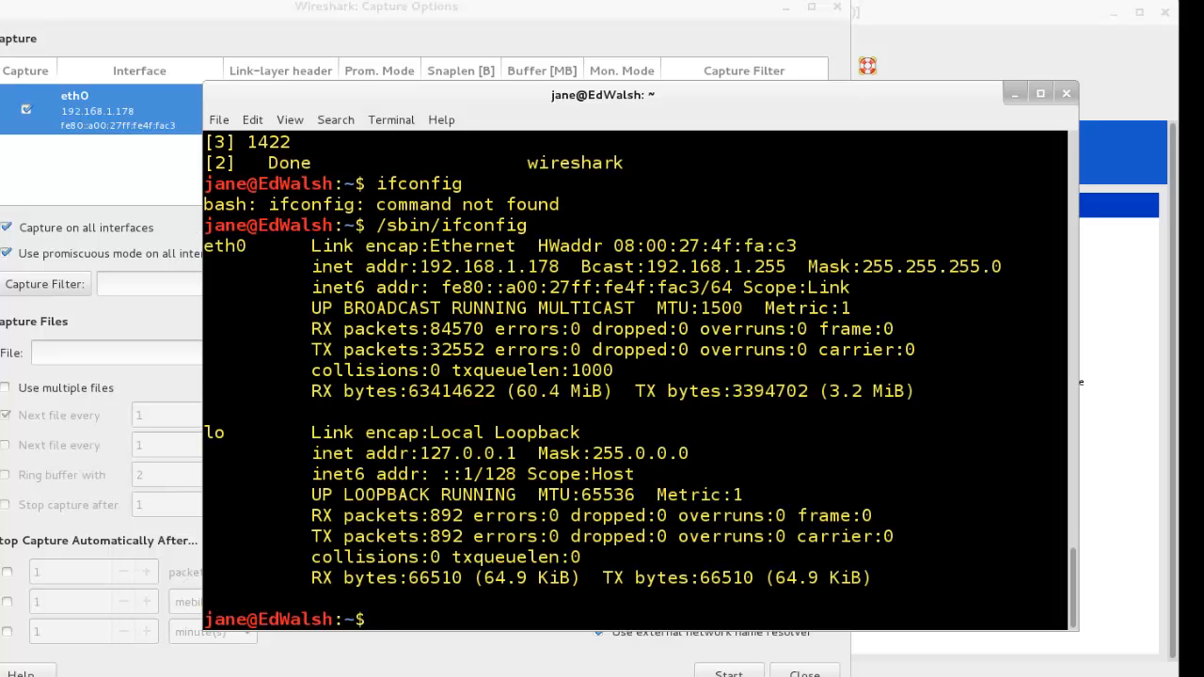
{"action": "type", "text": "sudo usu"}
{"action": "key", "text": "BackSpace"}
{"action": "key", "text": "BackSpace"}
{"action": "key", "text": "BackSpace"}
{"action": "type", "text": "su"}
{"action": "key", "text": "BackSpace"}
{"action": "key", "text": "BackSpace"}
{"action": "key", "text": "BackSpace"}
{"action": "key", "text": "BackSpace"}
{"action": "key", "text": "BackSpace"}
{"action": "key", "text": "BackSpace"}
{"action": "key", "text": "BackSpace"}
Copy the hardware address of eth0 from the ifconfig output and minimize the terminal.
{"action": "left_click_drag", "start_coordinate": [798, 246], "coordinate": [615, 246]}
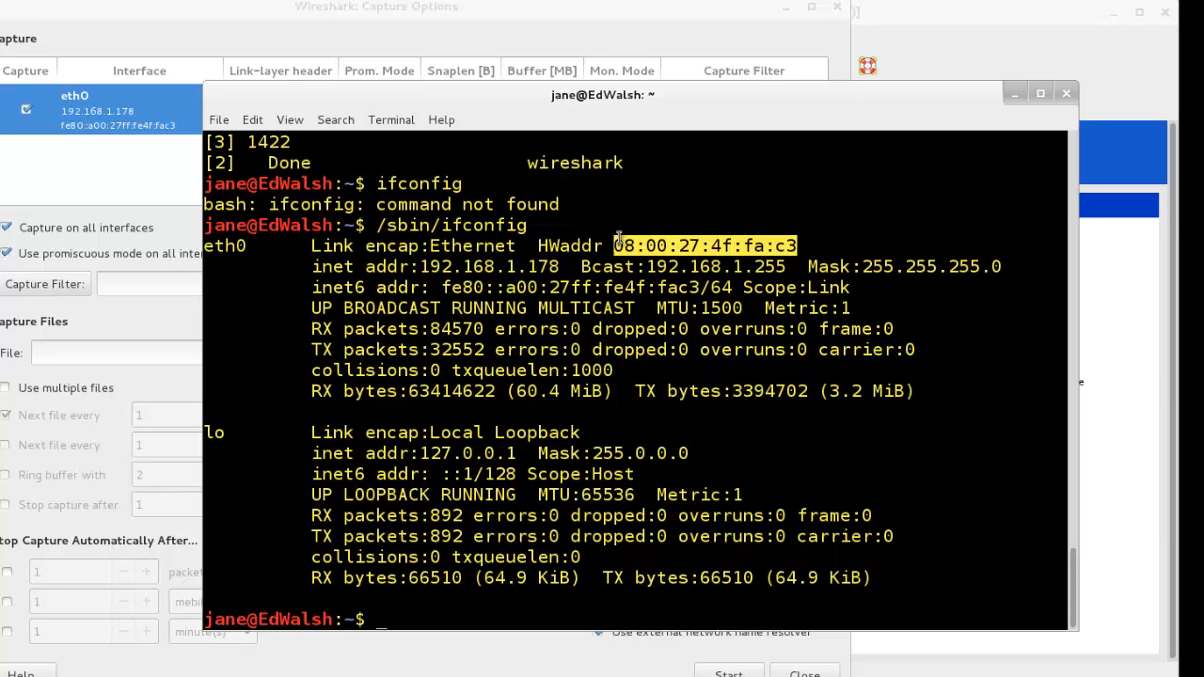
{"action": "right_click", "coordinate": [642, 246]}
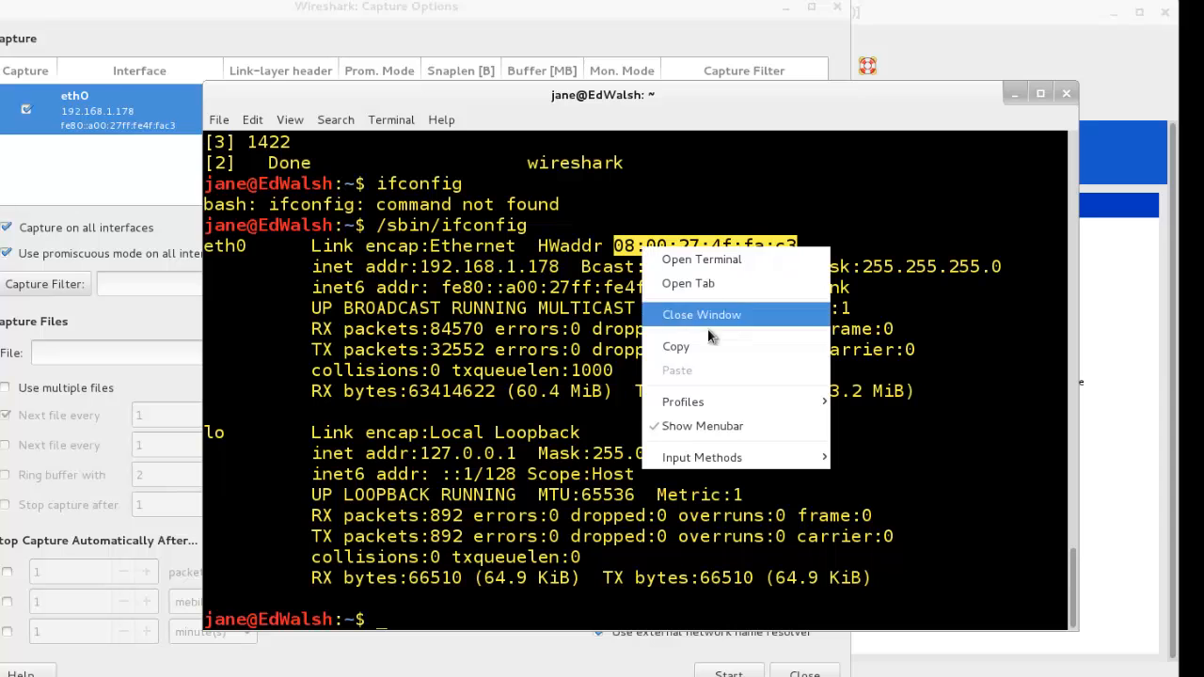
{"action": "left_click", "coordinate": [766, 346]}
{"action": "left_click", "coordinate": [1016, 94]}
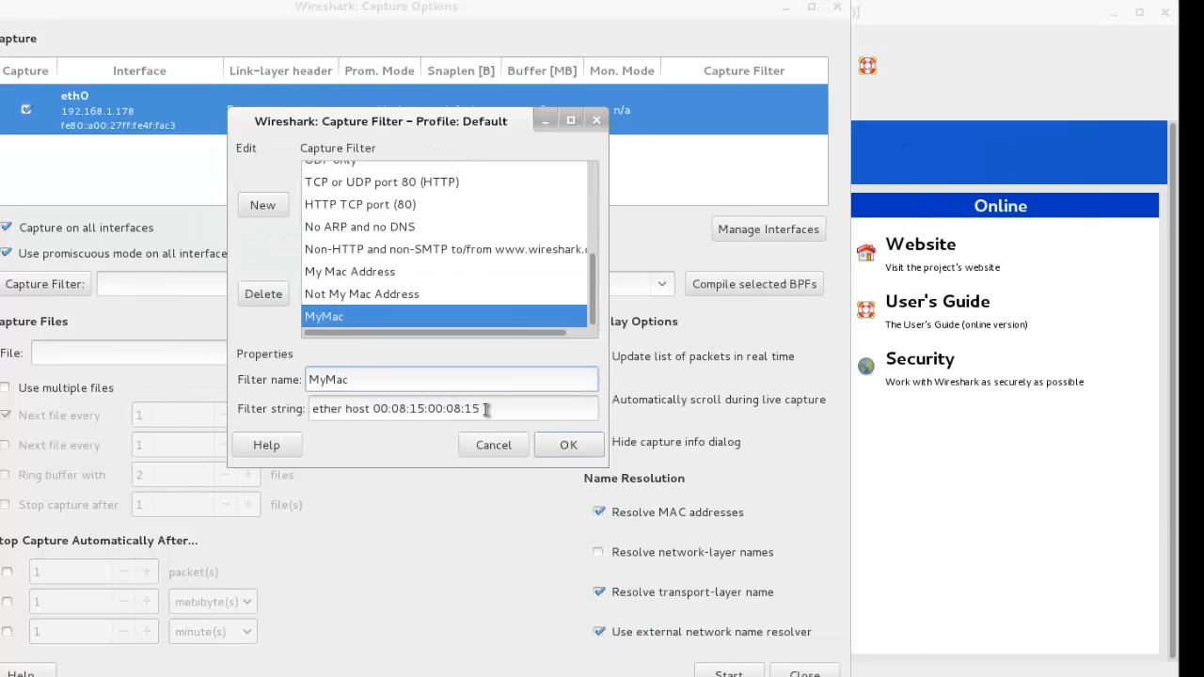
Replace the sample address in the MyMac filter string with the copied hardware address 08:00:27:4f:fa:c3 and apply the filter.
{"action": "left_click_drag", "start_coordinate": [494, 409], "coordinate": [375, 403]}
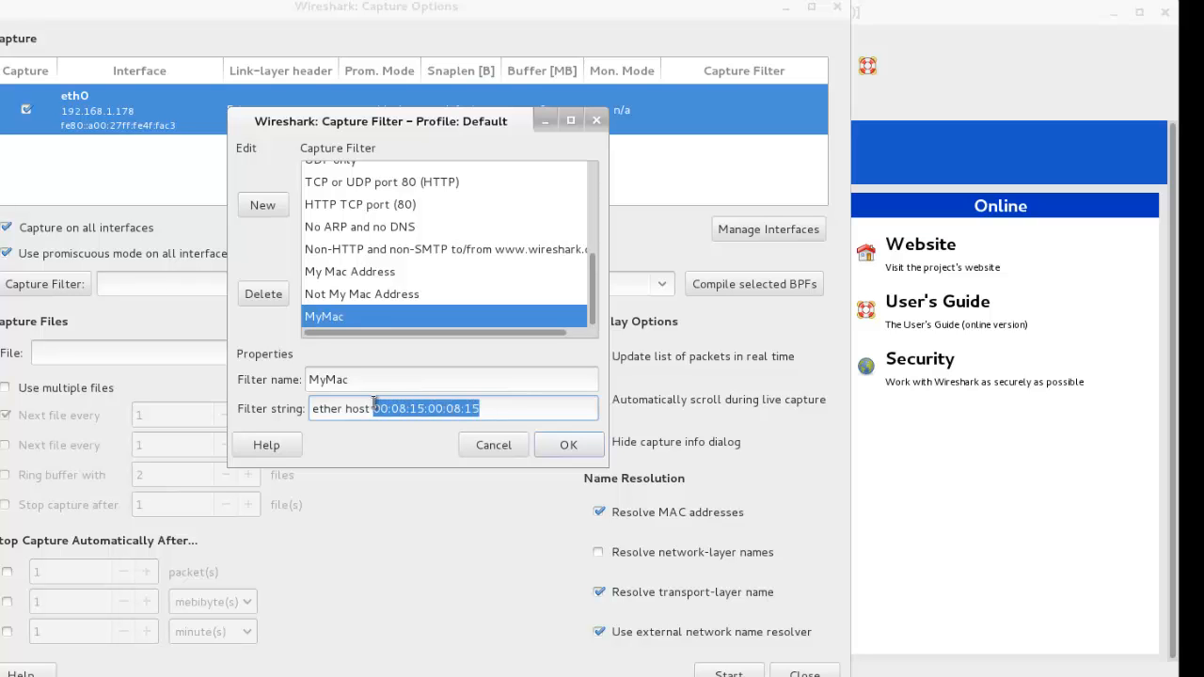
{"action": "key", "text": "ctrl+v"}
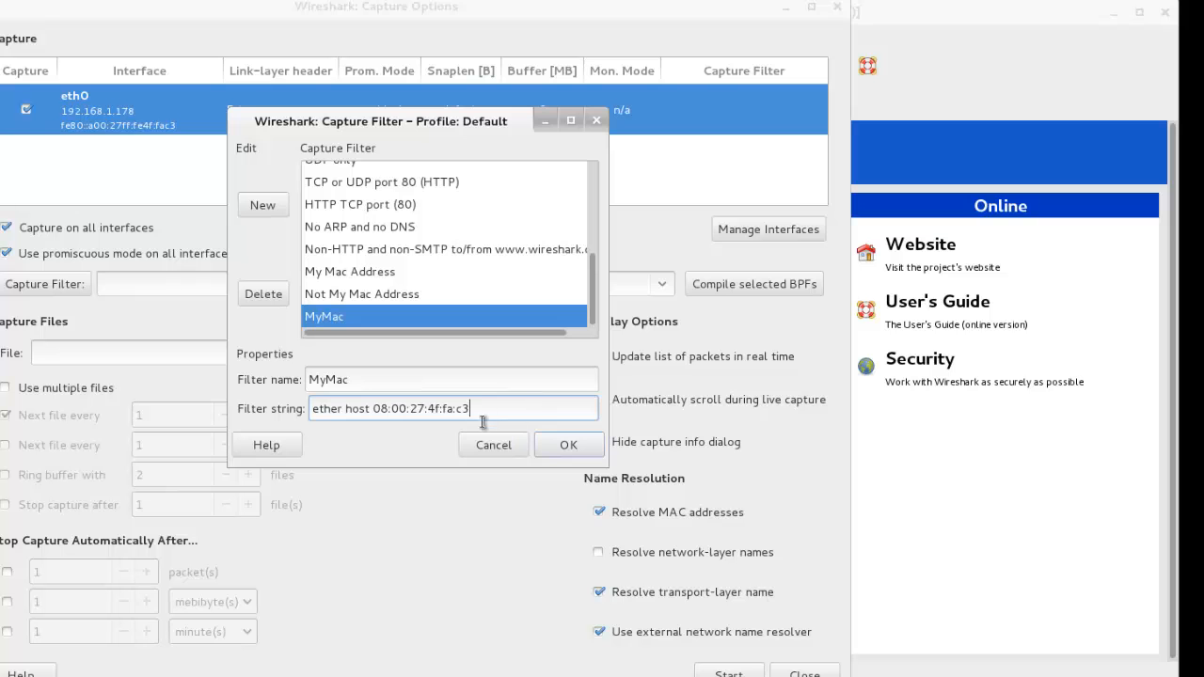
{"action": "left_click", "coordinate": [578, 446]}
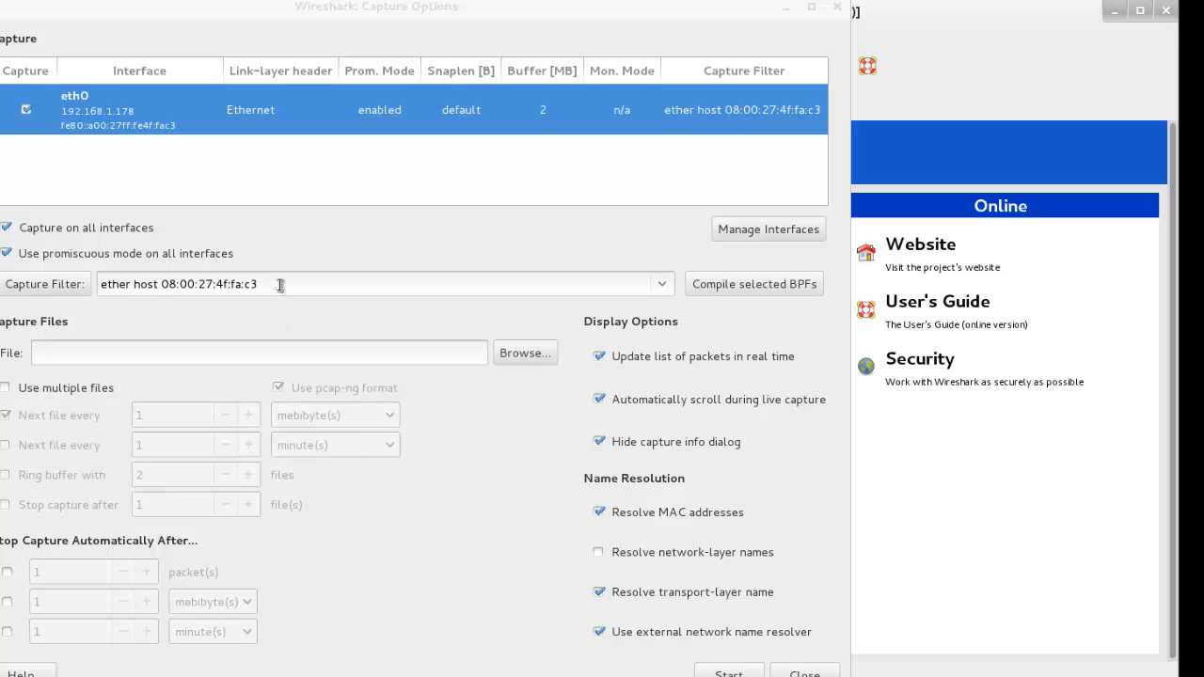
{"action": "left_click_drag", "start_coordinate": [272, 284], "coordinate": [162, 288]}
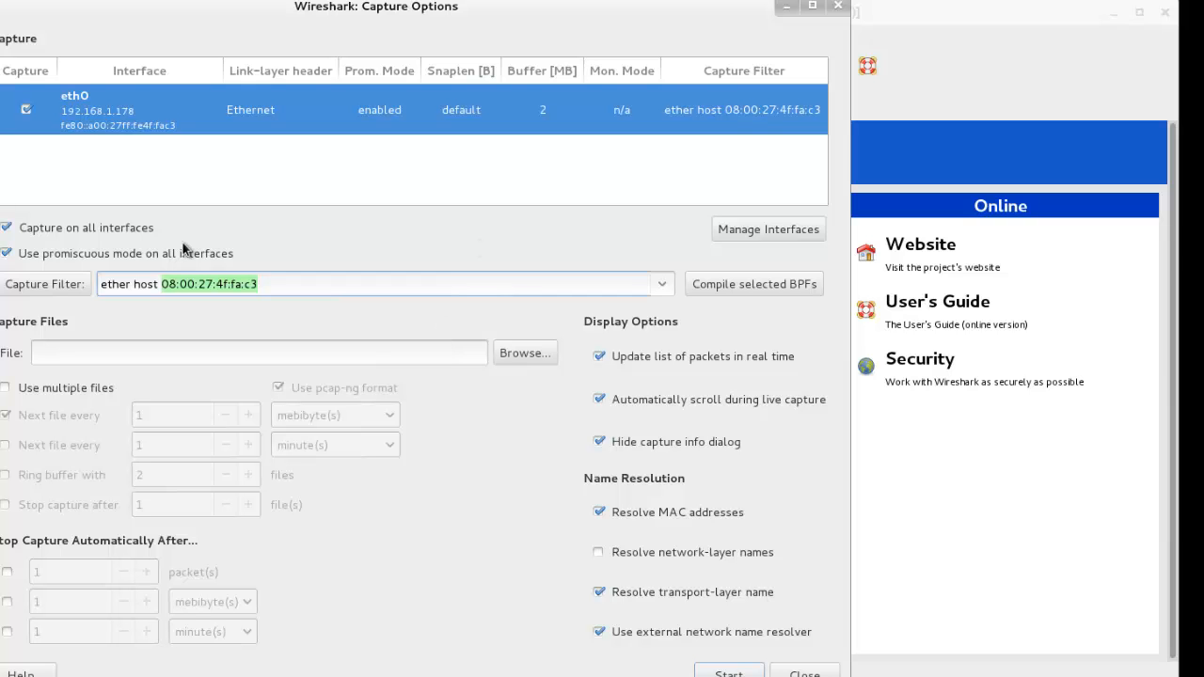
Reopen the capture filter list, create a new filter from the MyMac entry, and name it NOTMyMac.
{"action": "left_click", "coordinate": [74, 283]}
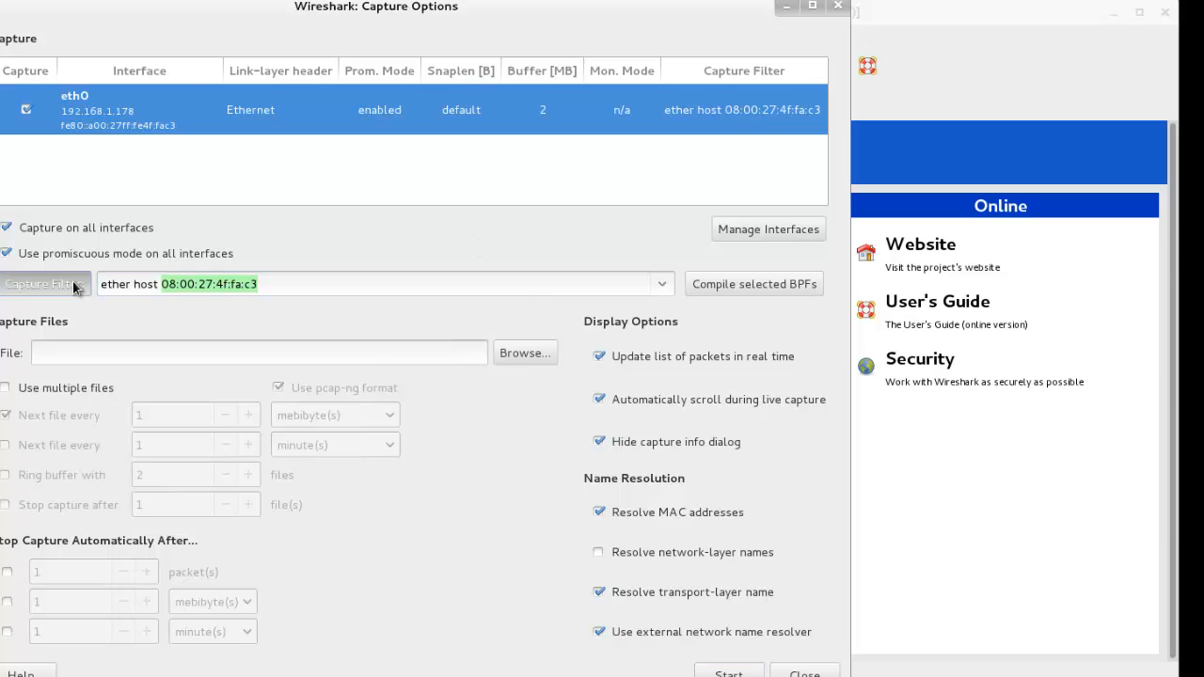
{"action": "type", "text": "MyMac"}
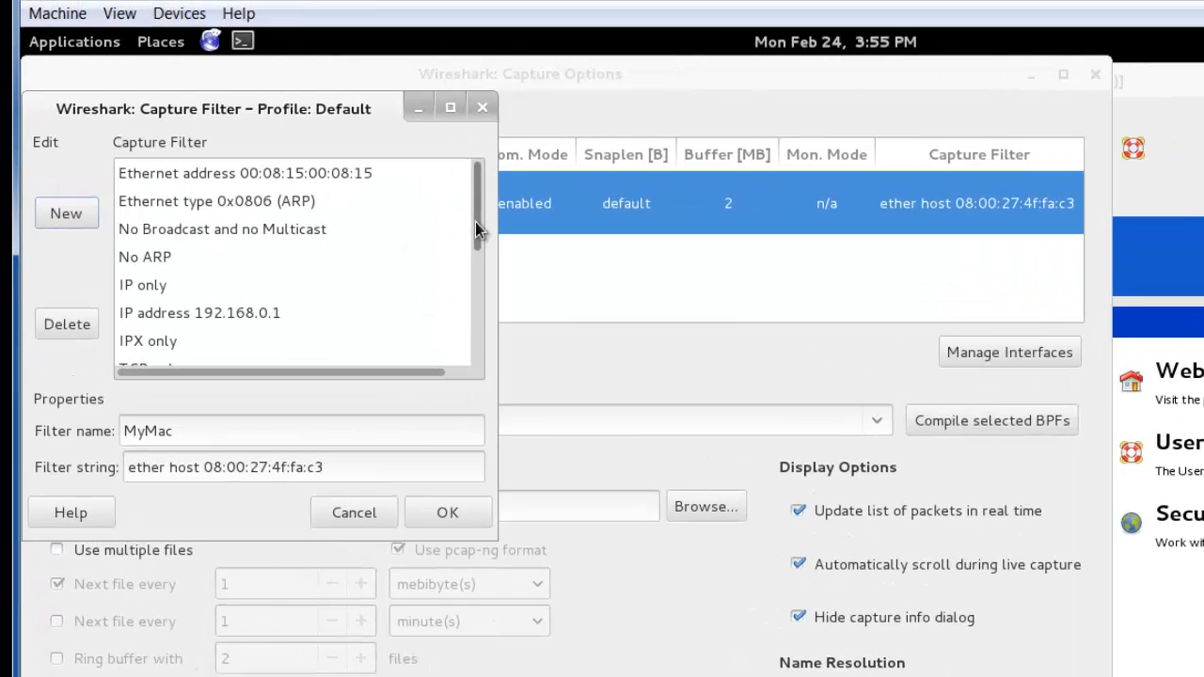
{"action": "left_click_drag", "start_coordinate": [476, 223], "coordinate": [469, 352]}
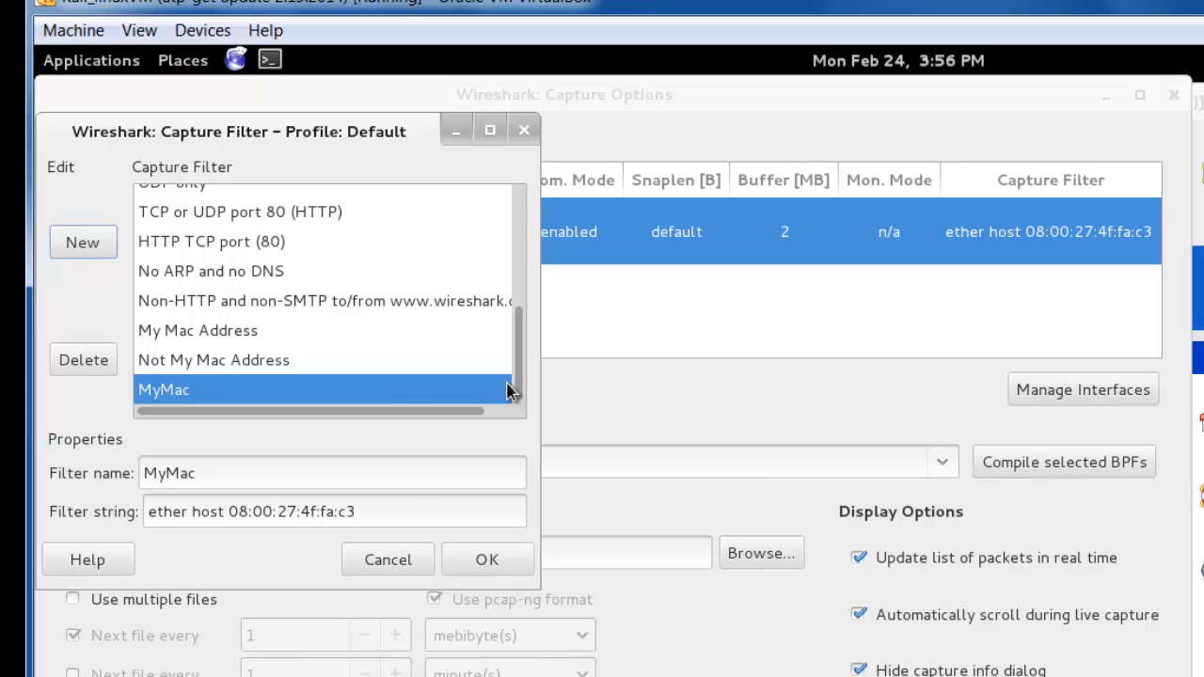
{"action": "left_click", "coordinate": [94, 244]}
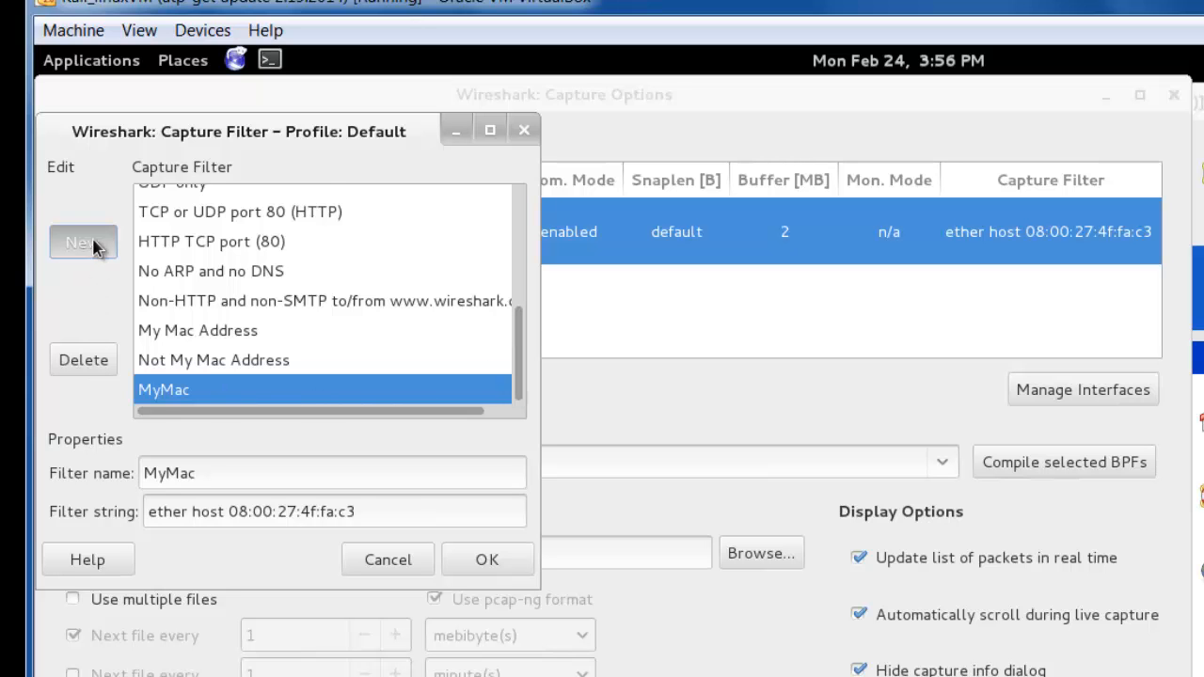
{"action": "scroll", "coordinate": [519, 322], "scroll_direction": "down", "scroll_amount": 1}
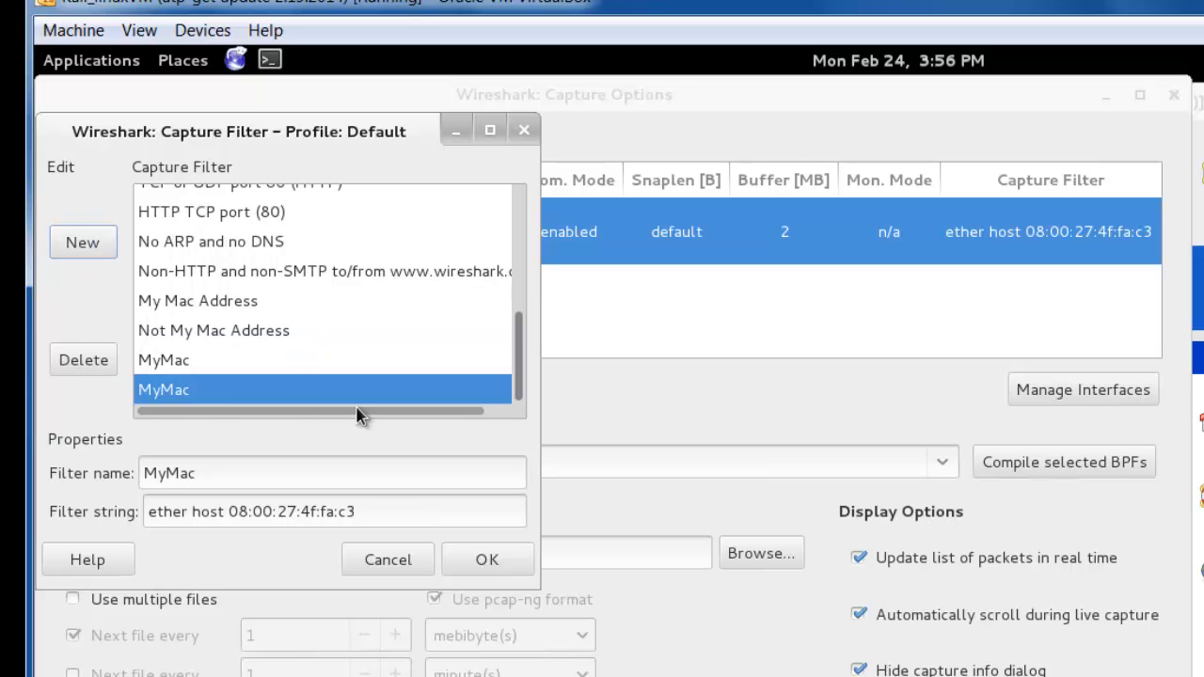
{"action": "left_click", "coordinate": [236, 468]}
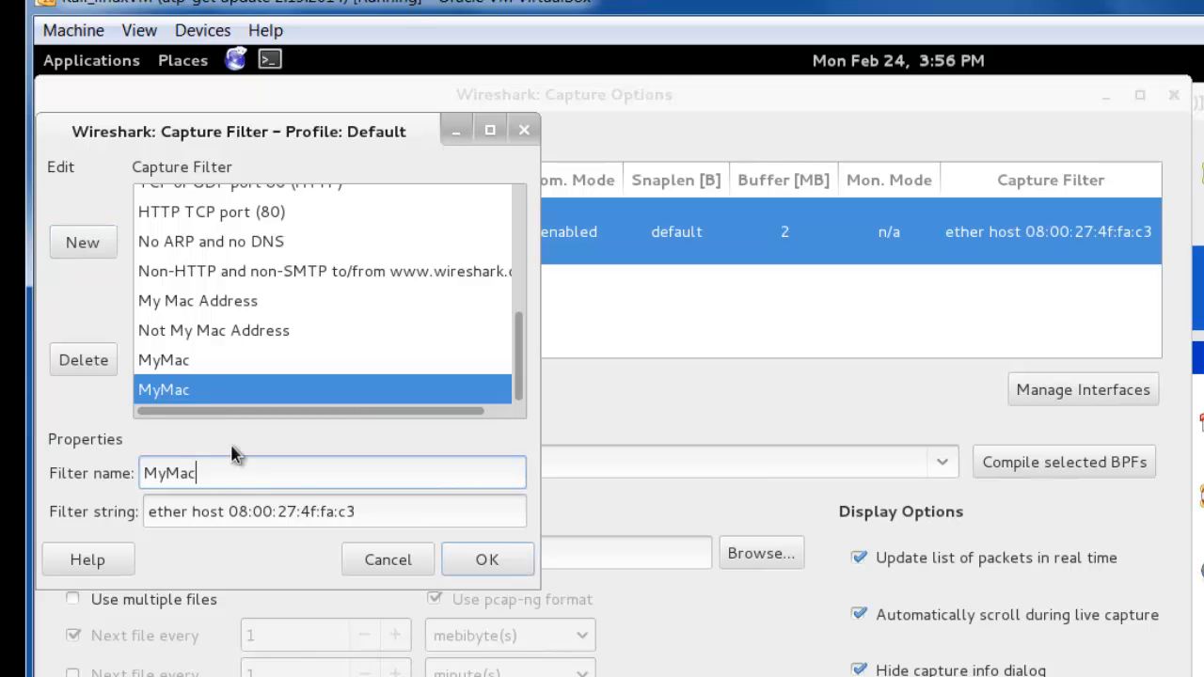
{"action": "key", "text": "Left"}
{"action": "key", "text": "Left"}
{"action": "key", "text": "Left"}
{"action": "key", "text": "Left"}
{"action": "key", "text": "Left"}
{"action": "type", "text": "NOT"}
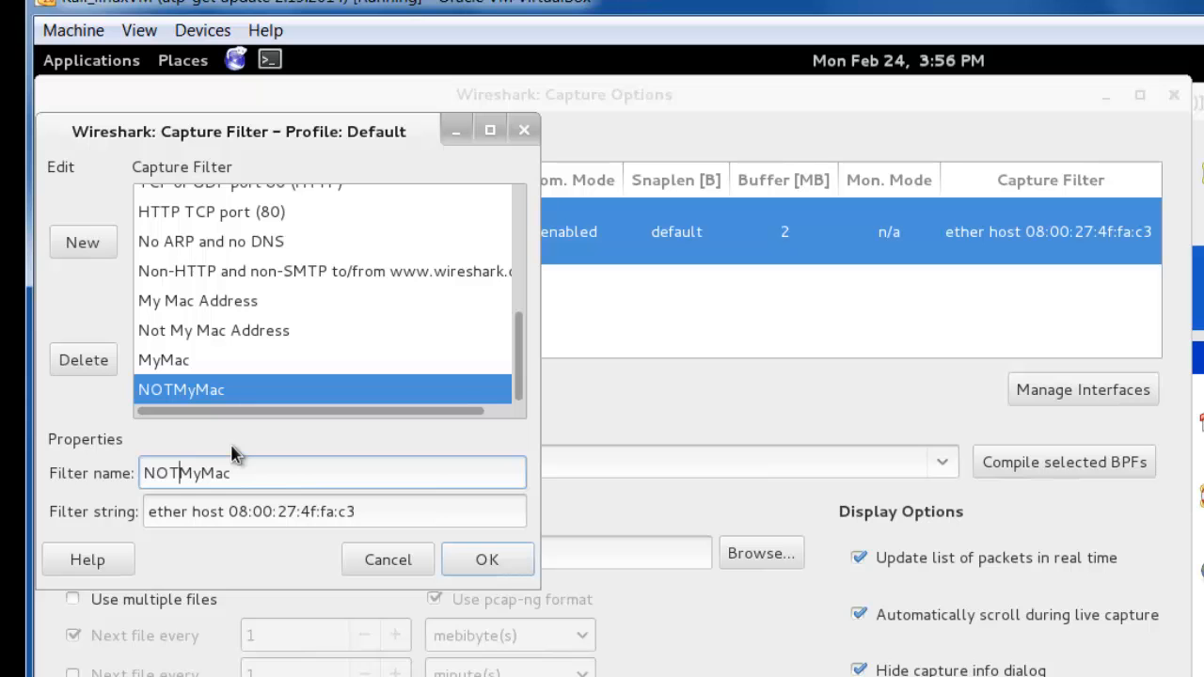
Change the NOTMyMac filter string to "not ether host 08:00:27:4f:fa:c3", apply it, and start the capture on eth0.
{"action": "left_click", "coordinate": [153, 511]}
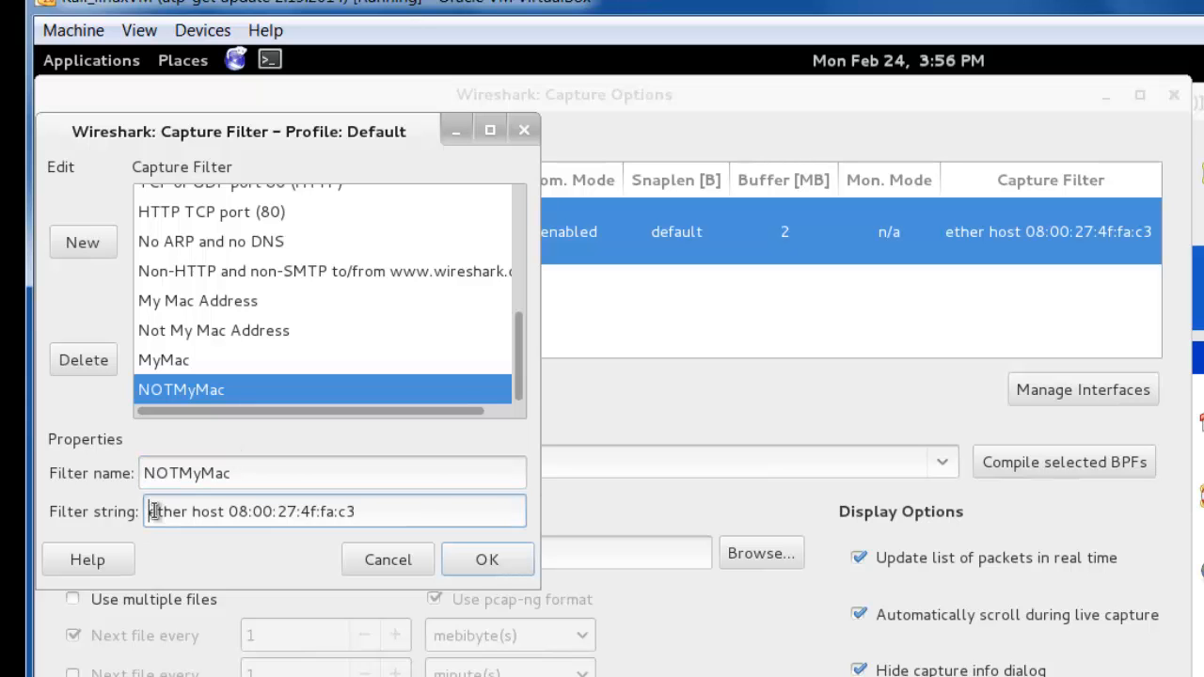
{"action": "type", "text": "not"}
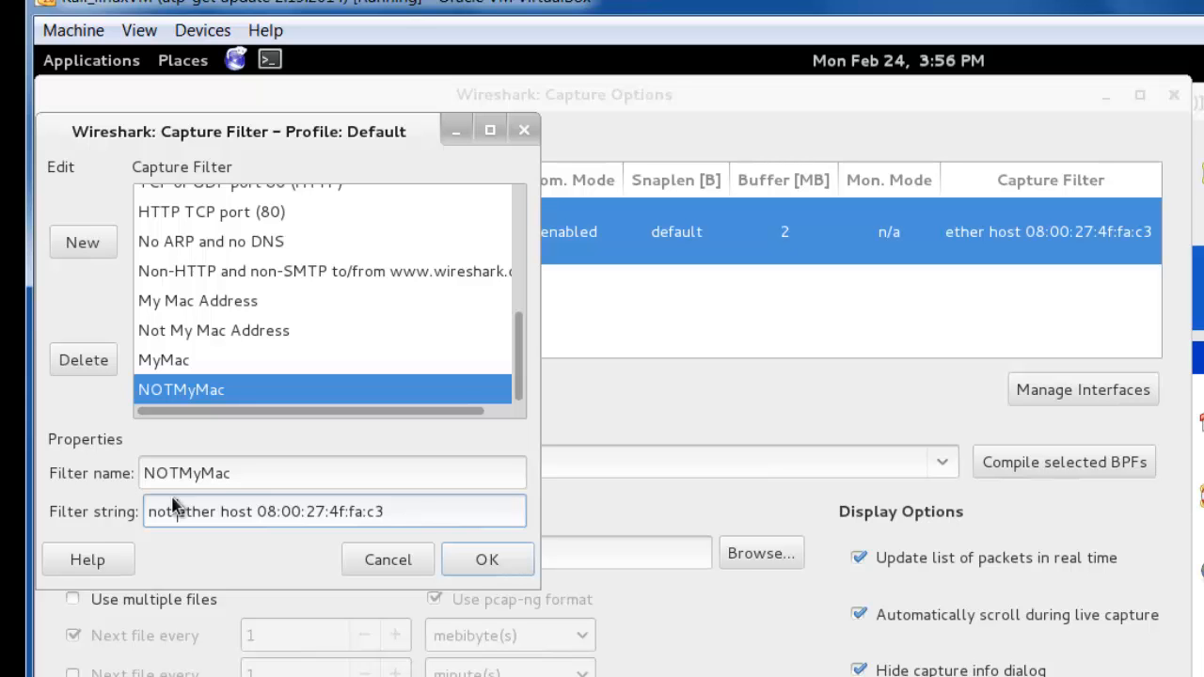
{"action": "left_click", "coordinate": [482, 561]}
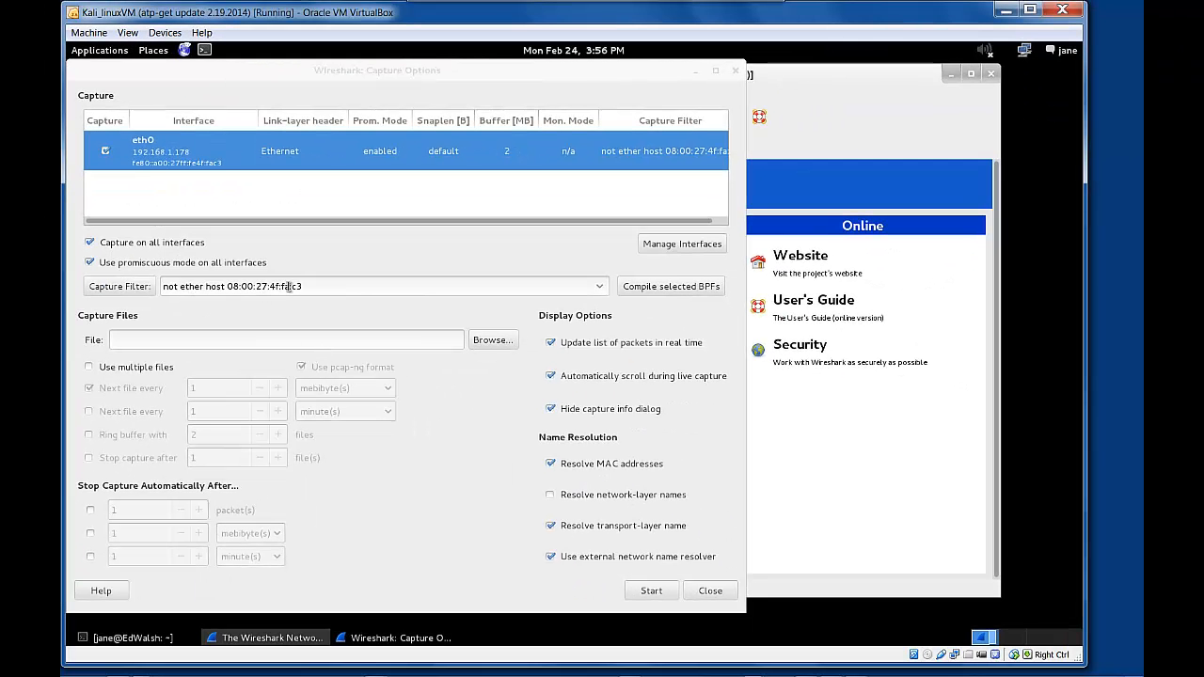
{"action": "left_click", "coordinate": [651, 592]}
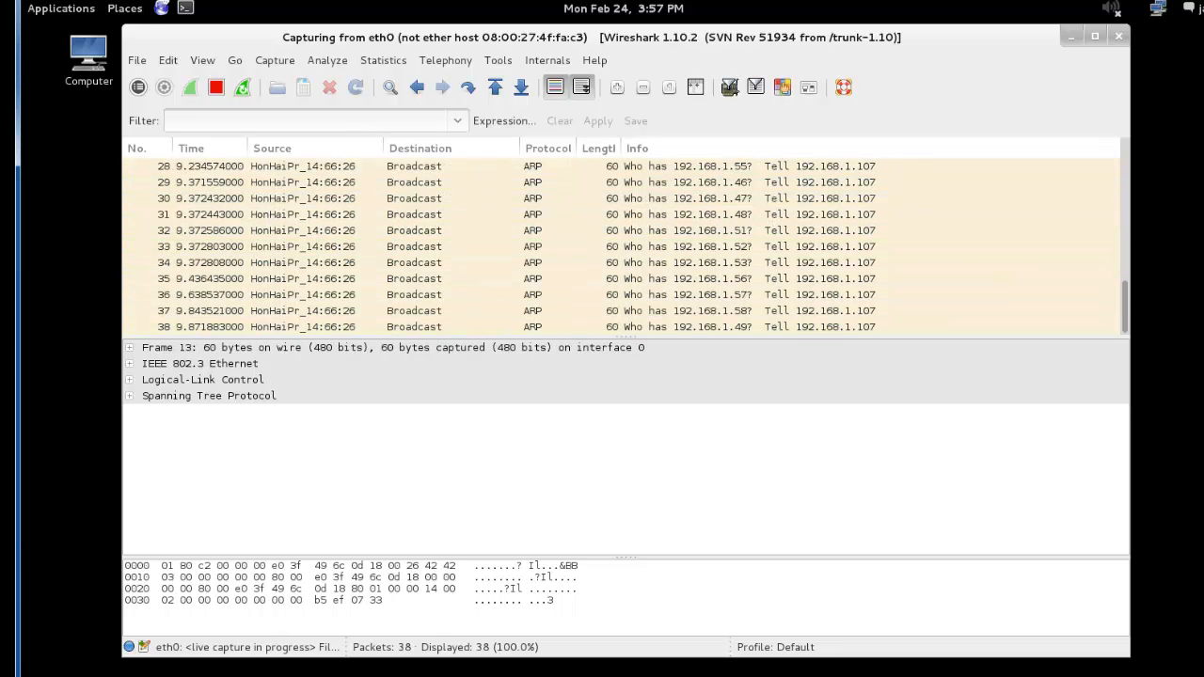
Switch to the terminal, start a ping to 8.8.8.8, and move the terminal window off the packet list.
{"action": "key", "text": "alt+Tab"}
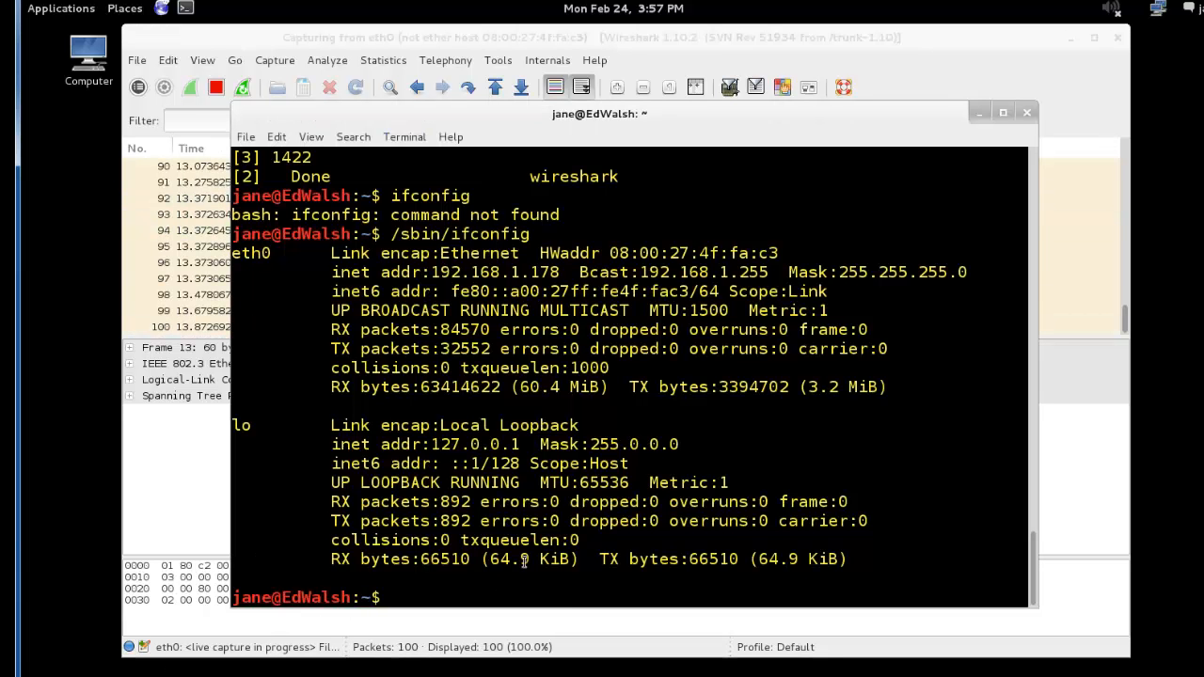
{"action": "type", "text": "ping 8.8.8.8"}
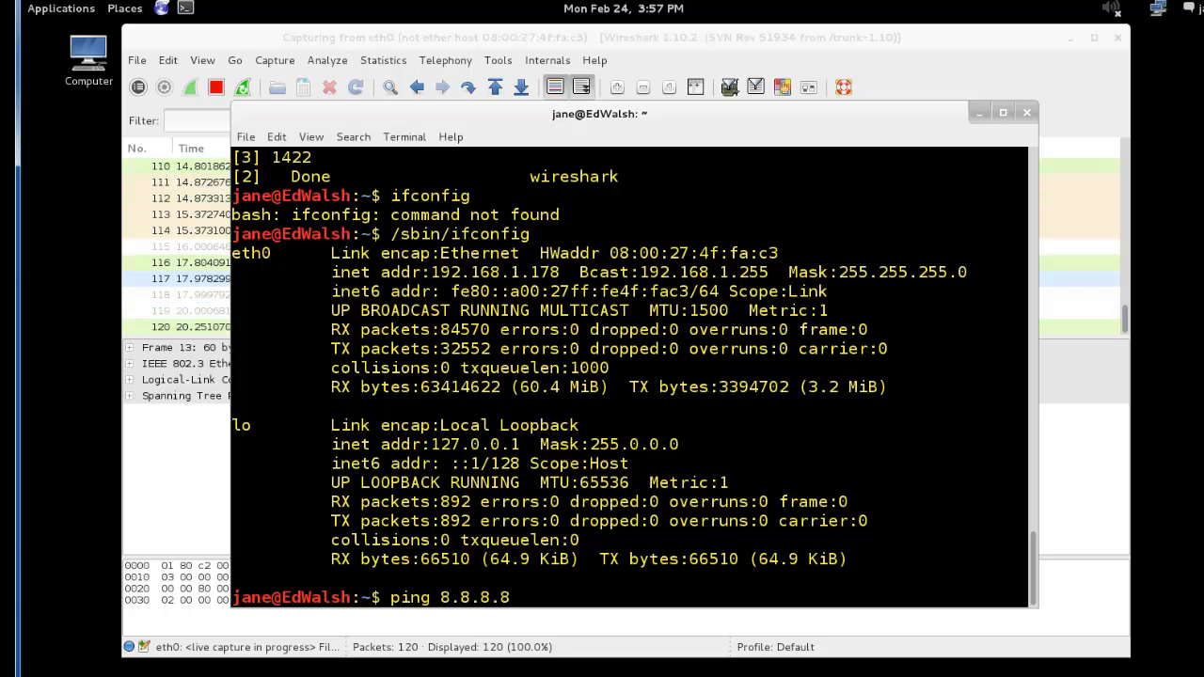
{"action": "key", "text": "Return"}
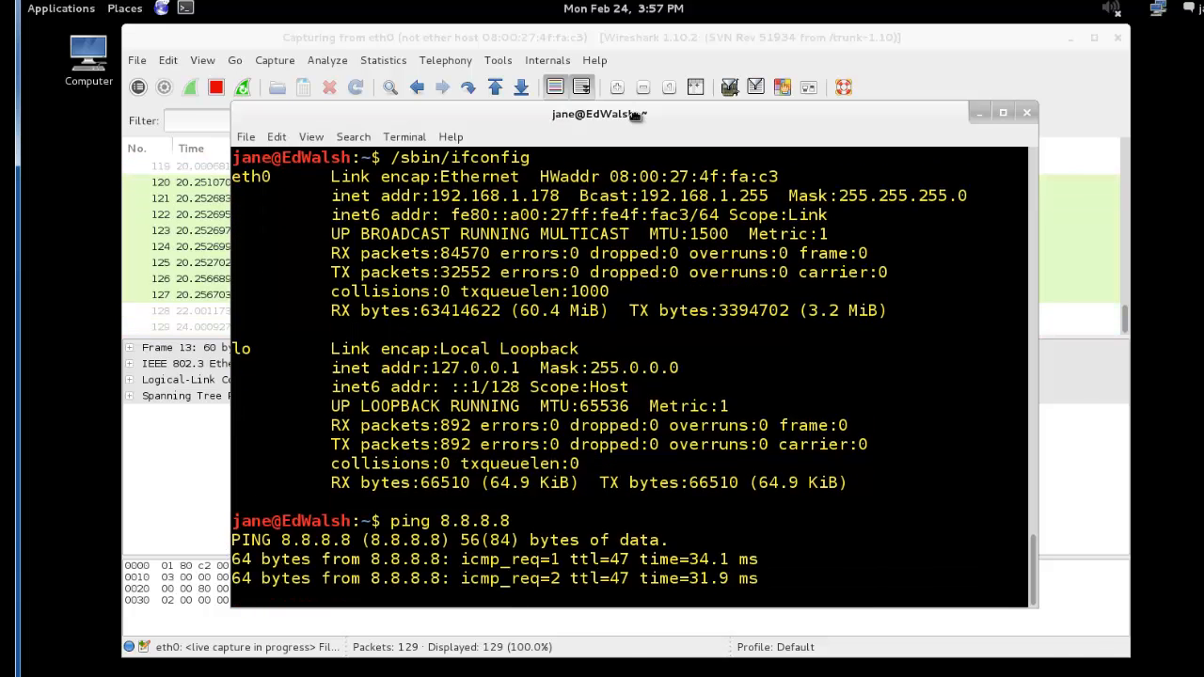
{"action": "left_click_drag", "start_coordinate": [635, 114], "coordinate": [686, 200]}
Apply the display filter icmp in Wireshark to check the running capture for ping packets.
{"action": "left_click", "coordinate": [426, 120]}
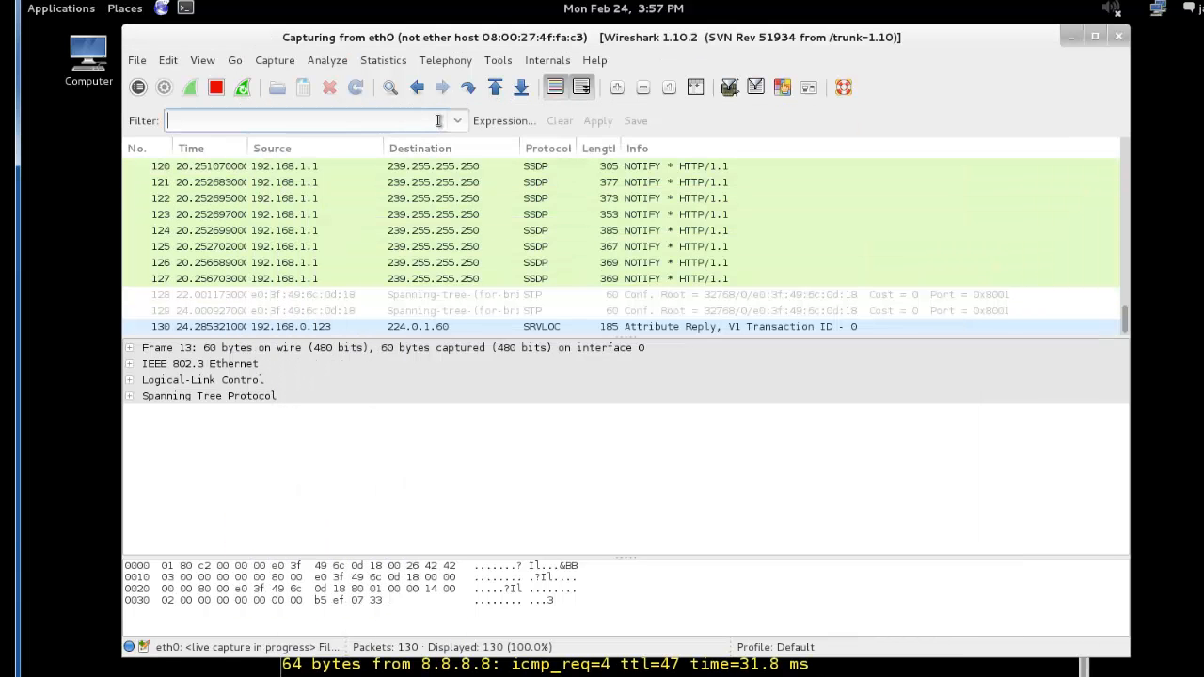
{"action": "type", "text": "icmp"}
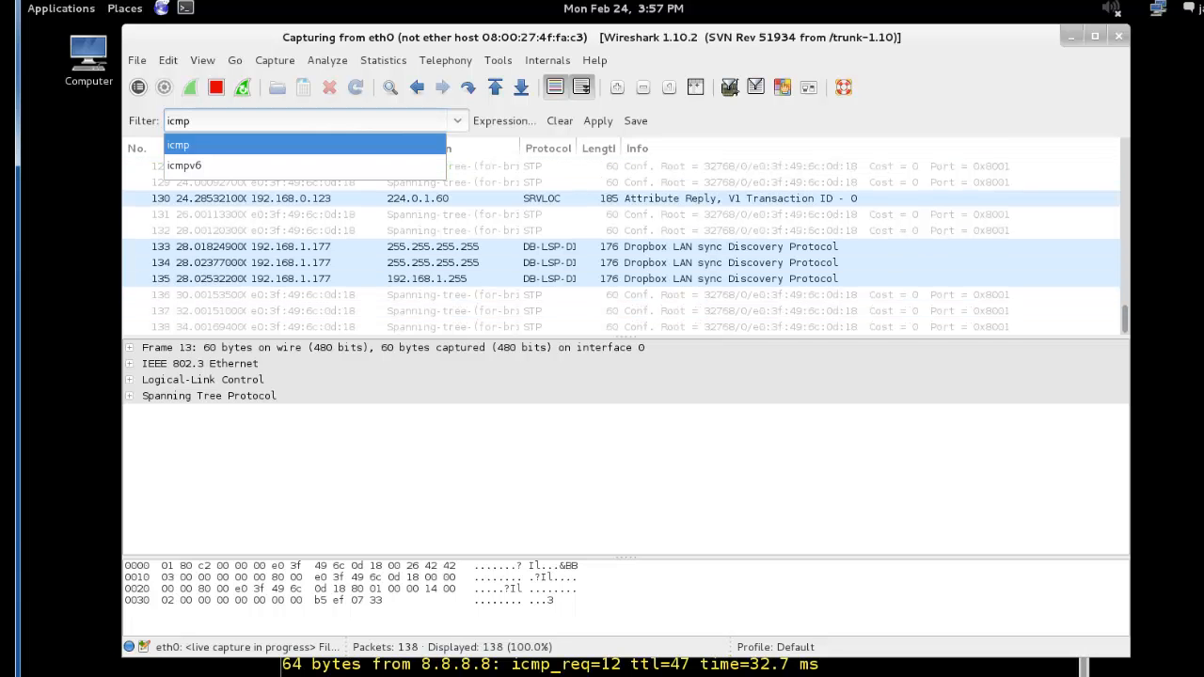
{"action": "key", "text": "Return"}
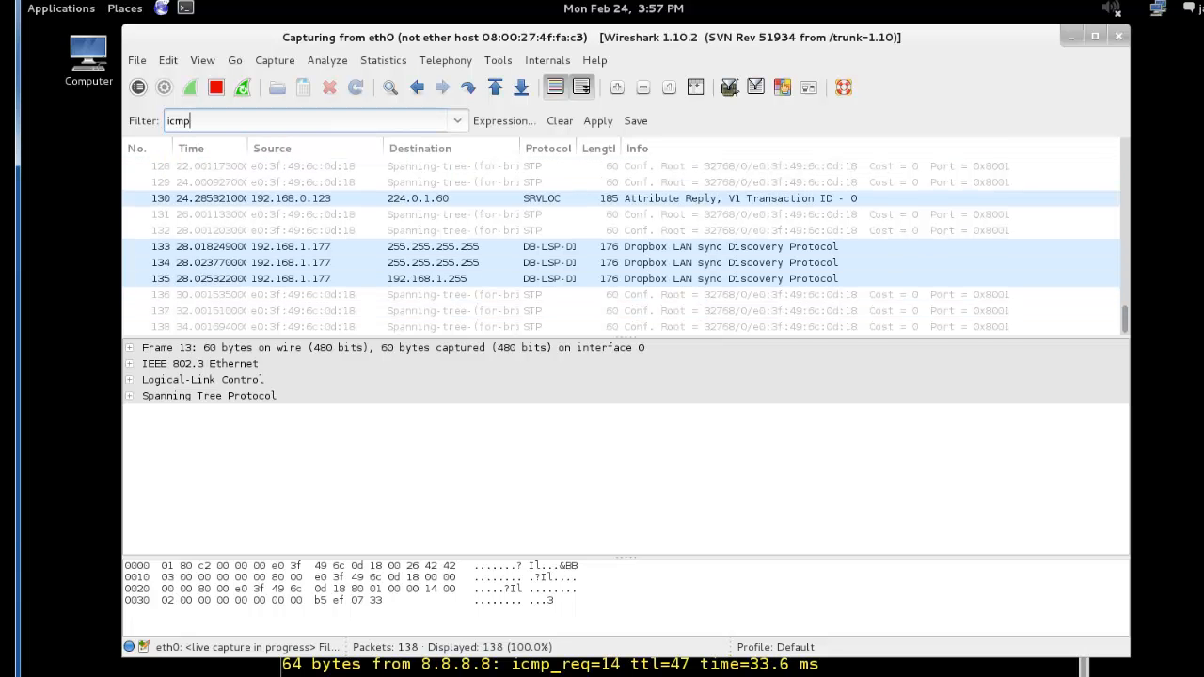
{"action": "left_click", "coordinate": [597, 123]}
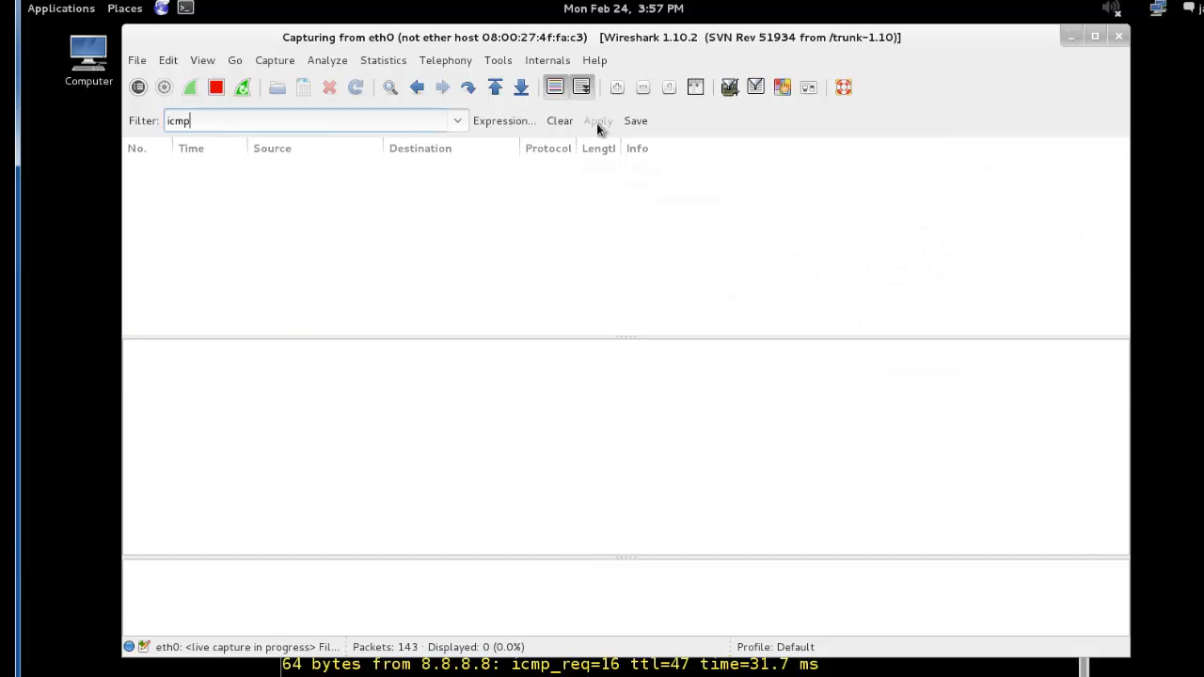
Return to the terminal, compare the ping replies with the capture, then stop the ping and minimize the terminal.
{"action": "left_click", "coordinate": [820, 664]}
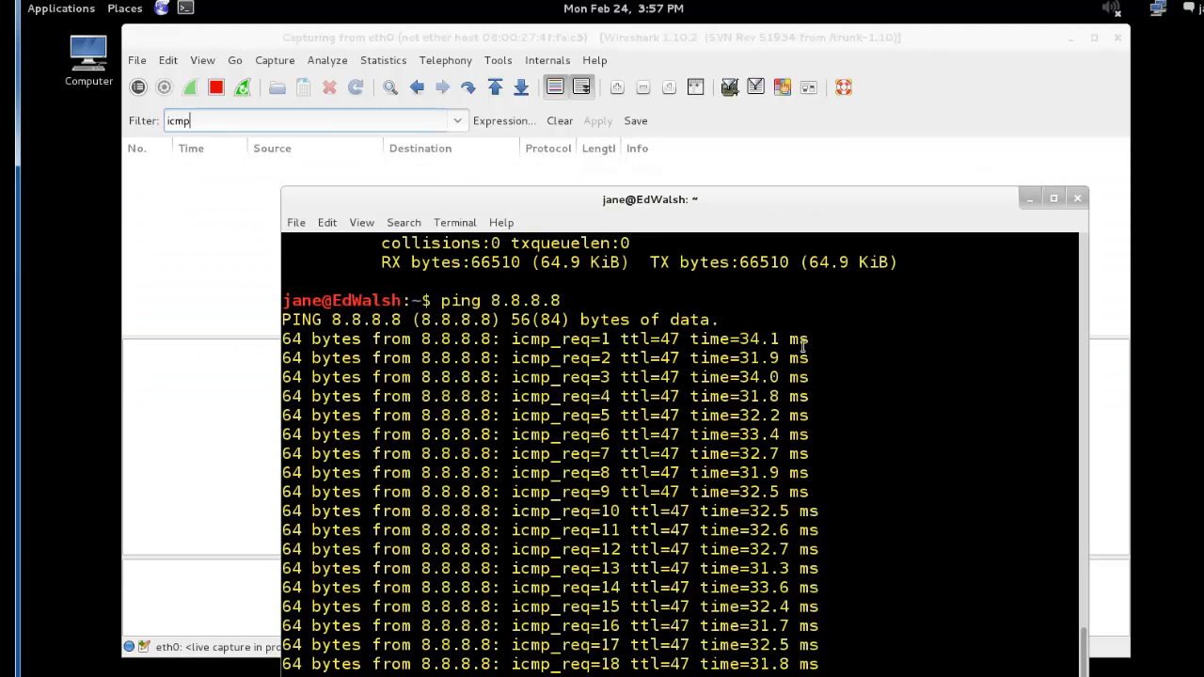
{"action": "left_click_drag", "start_coordinate": [799, 226], "coordinate": [793, 109]}
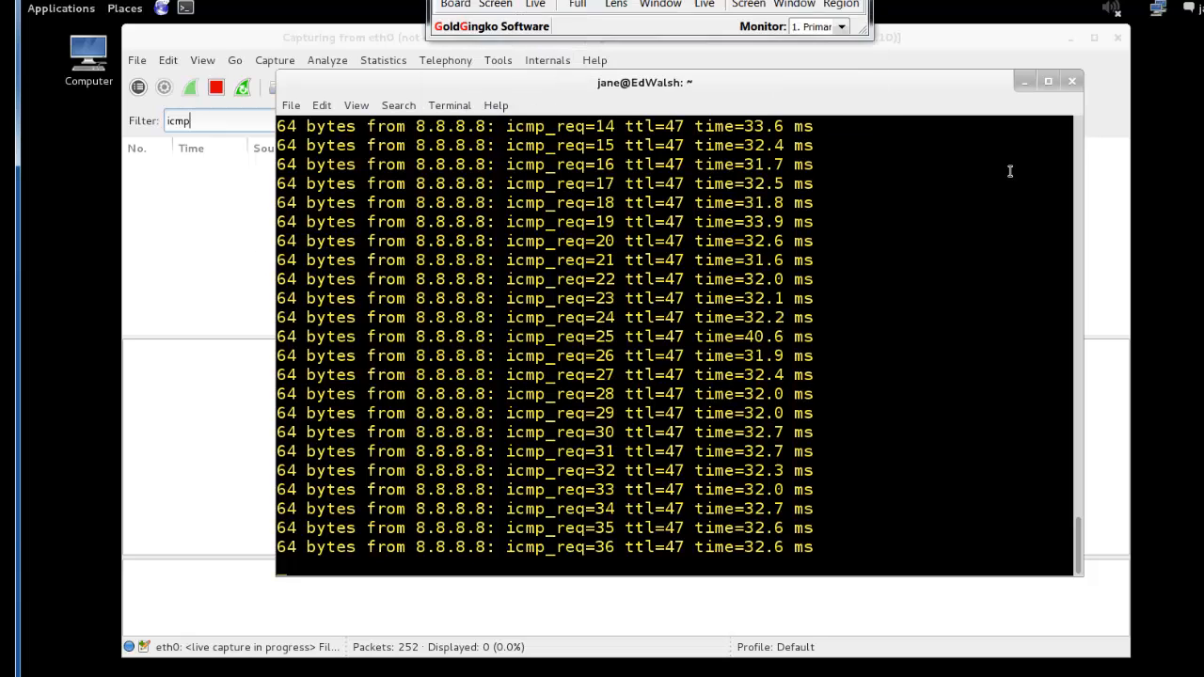
{"action": "key", "text": "ctrl+c"}
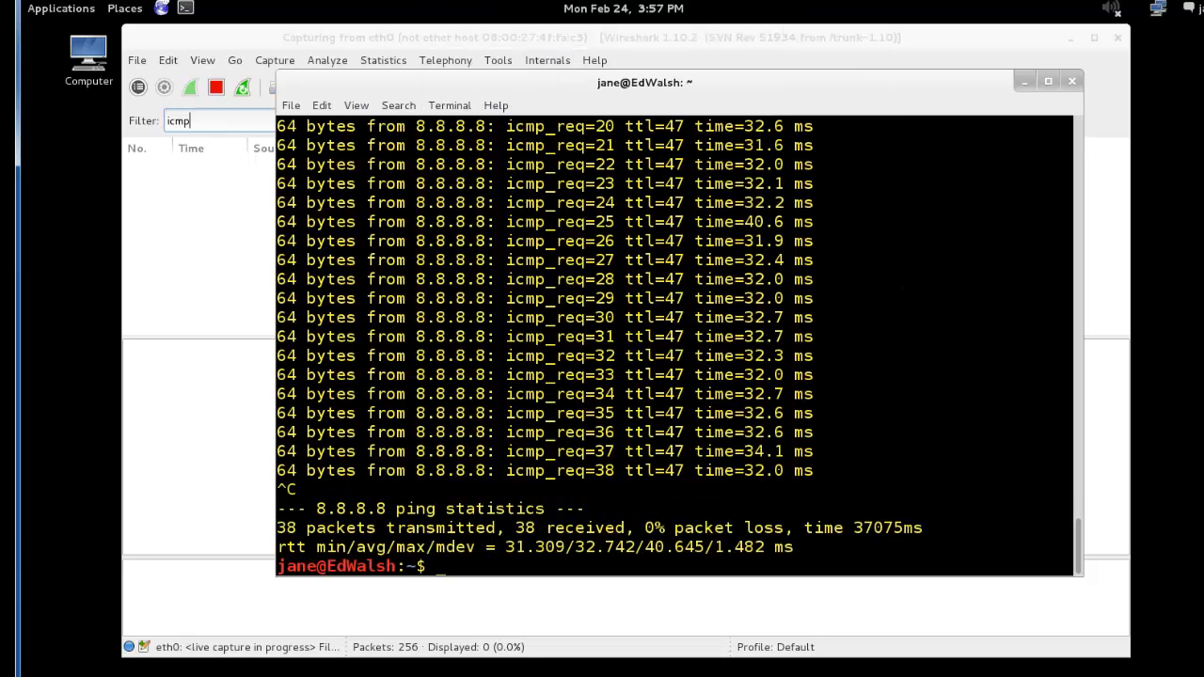
{"action": "left_click", "coordinate": [1025, 82]}
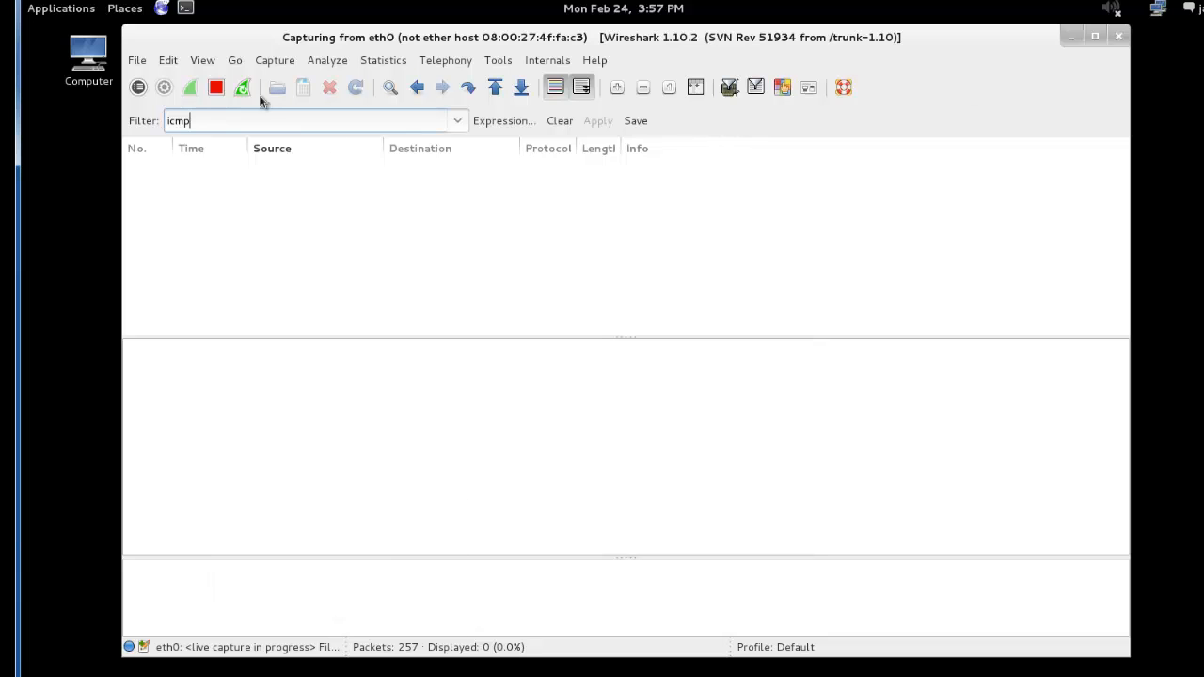
Clear the icmp display filter and stop the running capture.
{"action": "double_click", "coordinate": [195, 123]}
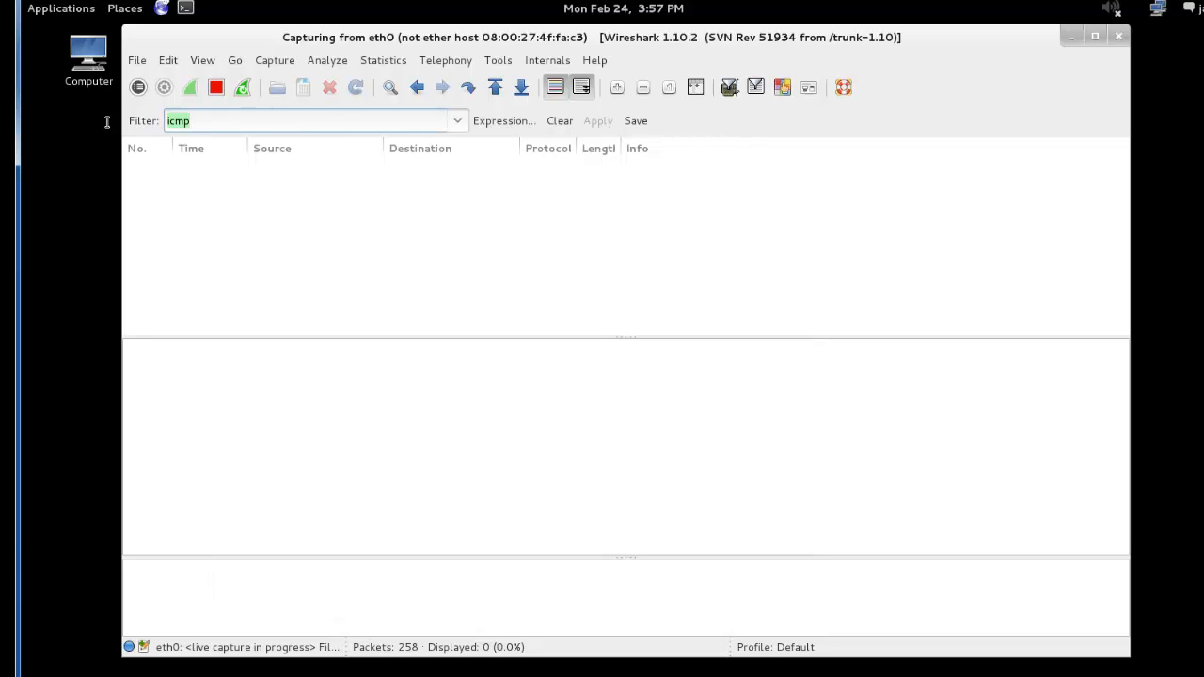
{"action": "left_click", "coordinate": [565, 123]}
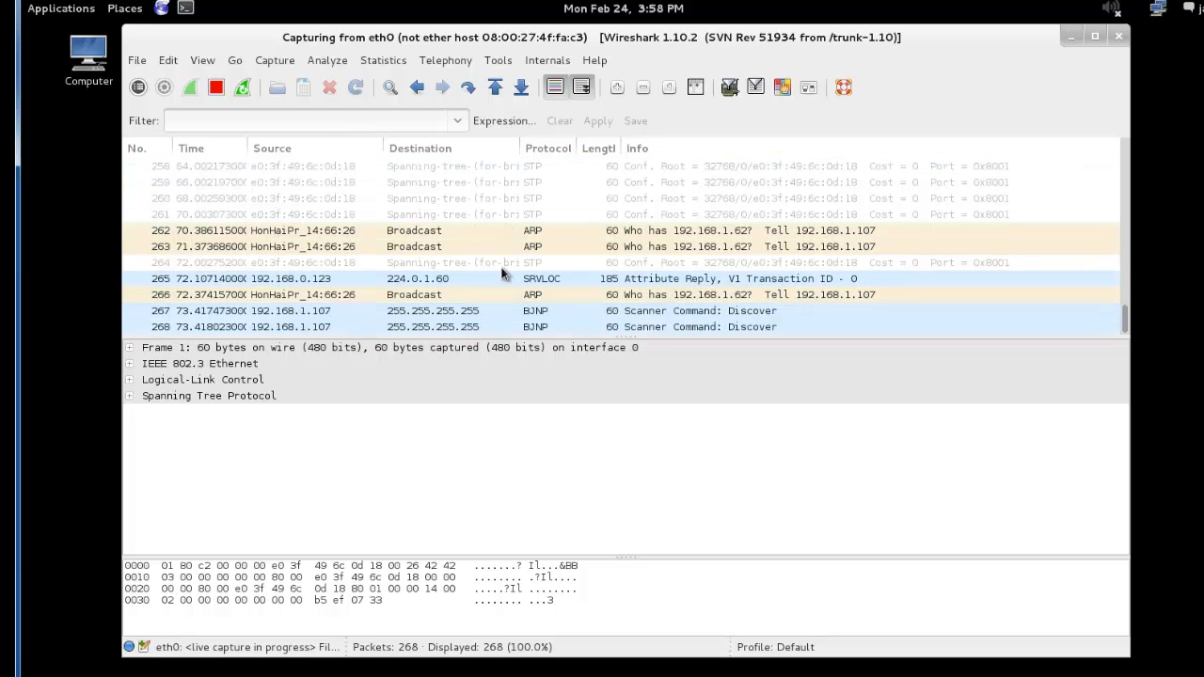
{"action": "left_click", "coordinate": [215, 87]}
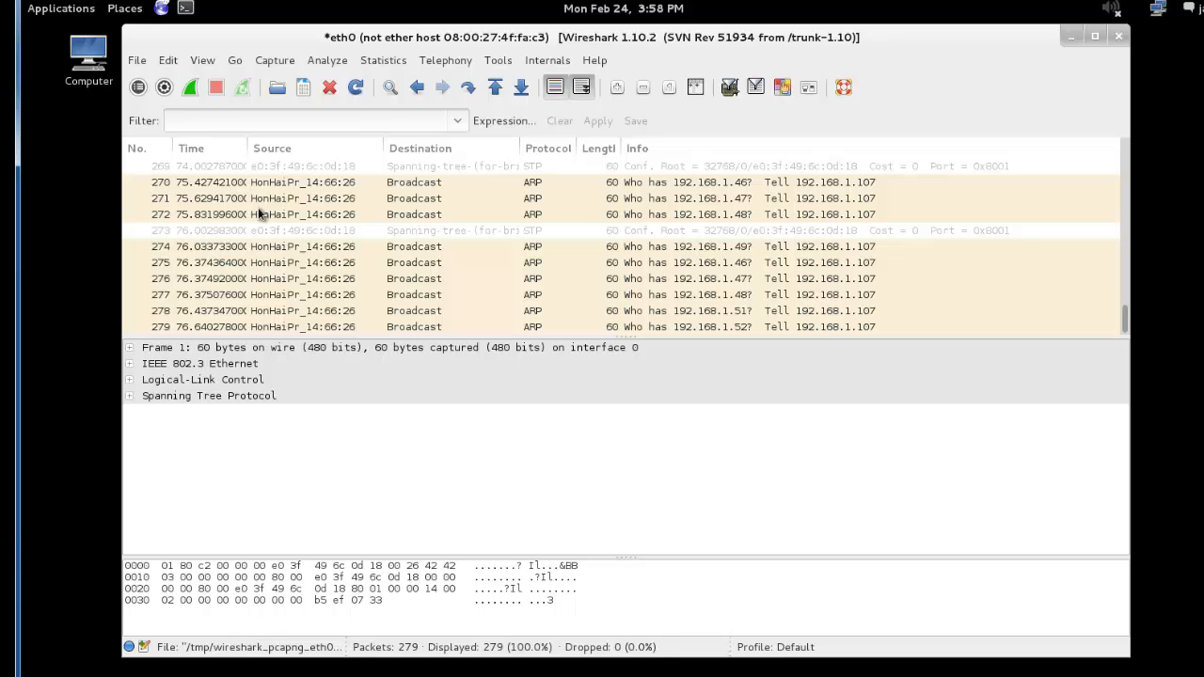
{"action": "left_click", "coordinate": [136, 60]}
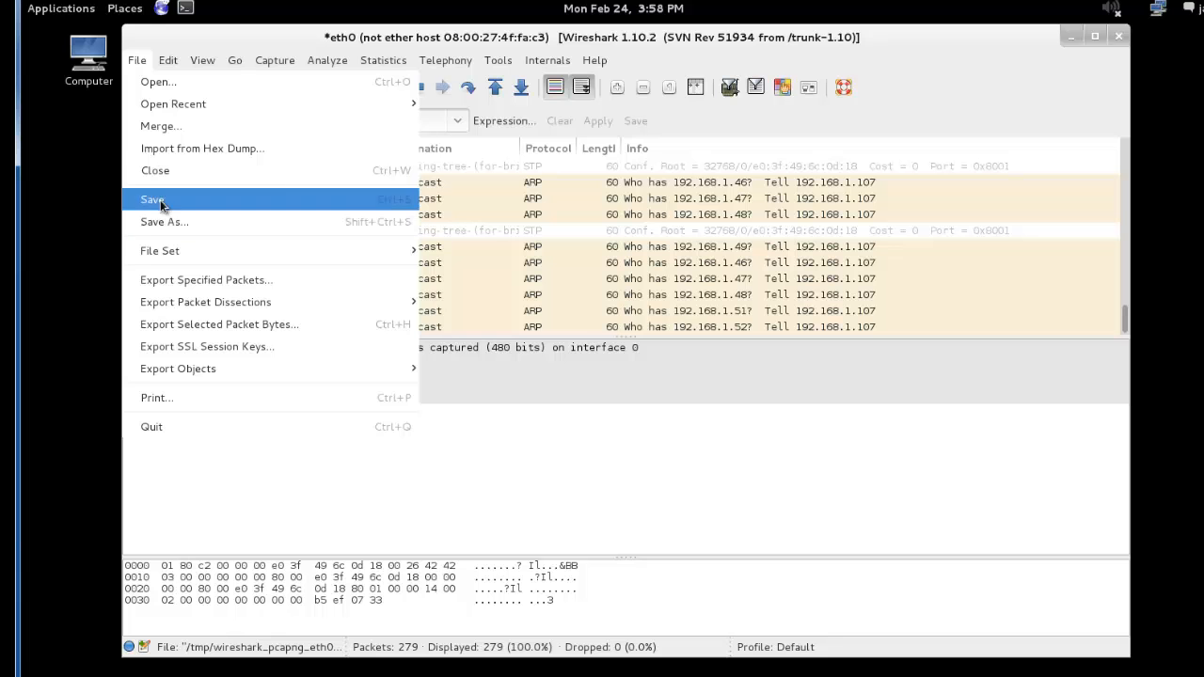
{"action": "left_click", "coordinate": [920, 72]}
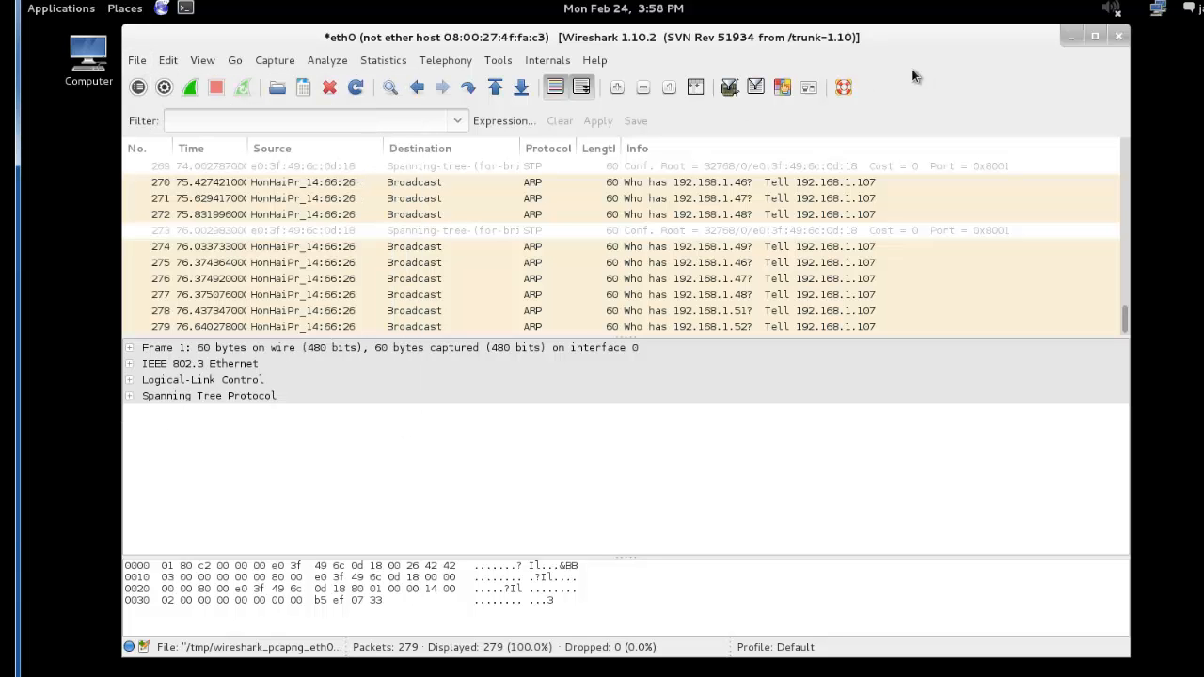